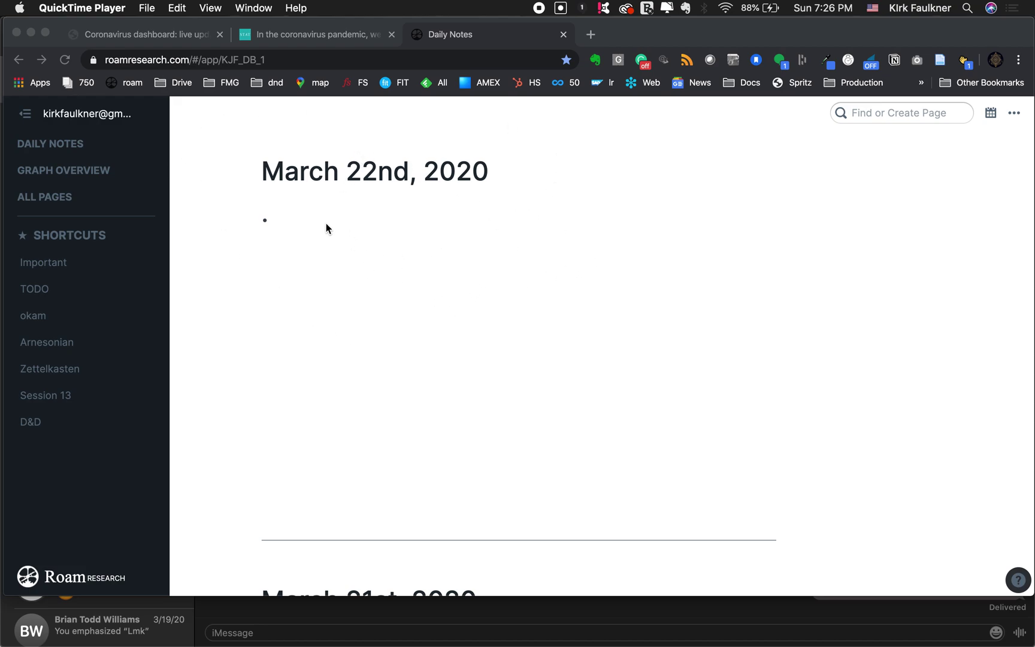
# Copy the elephant and house cat quote from the statnews.com article into the empty bullet of the March 22nd, 2020 daily note
pyautogui.click(30, 150)
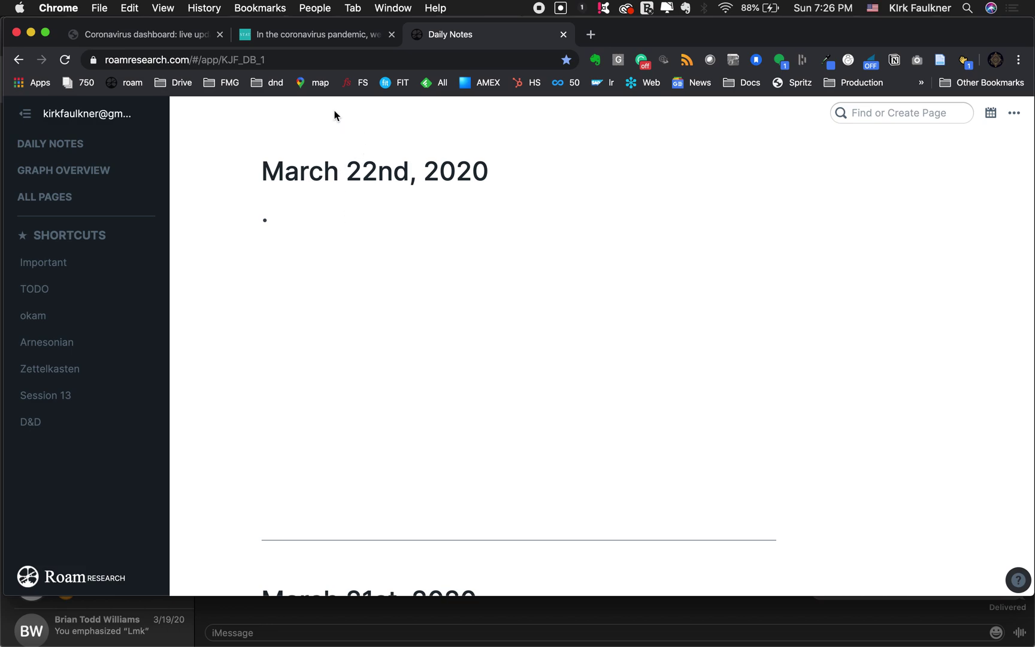
pyautogui.click(303, 36)
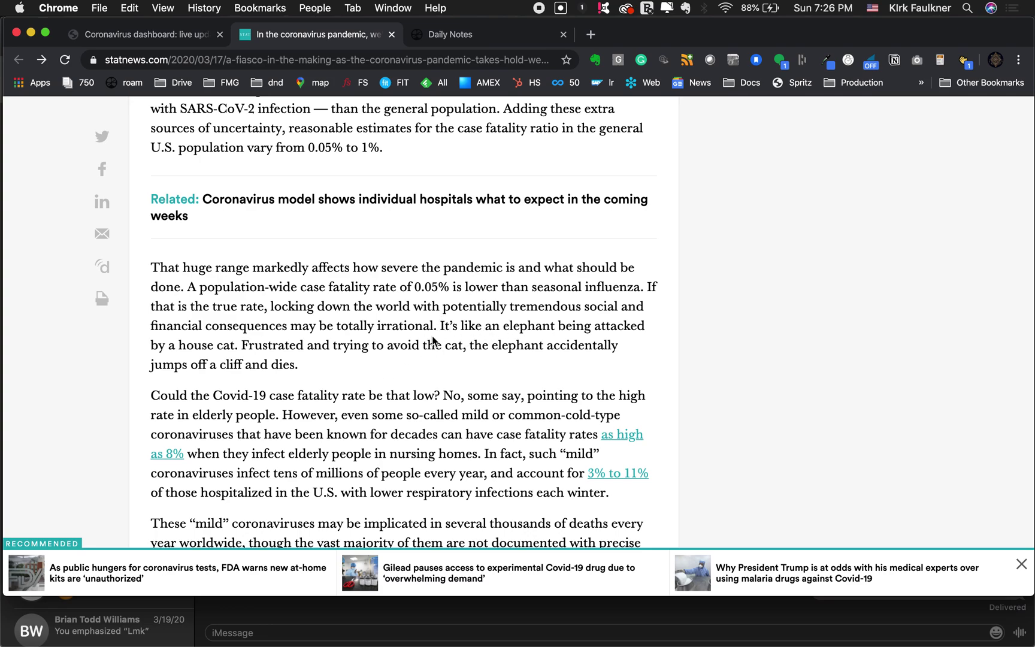
pyautogui.moveTo(441, 324); pyautogui.dragTo(296, 364)
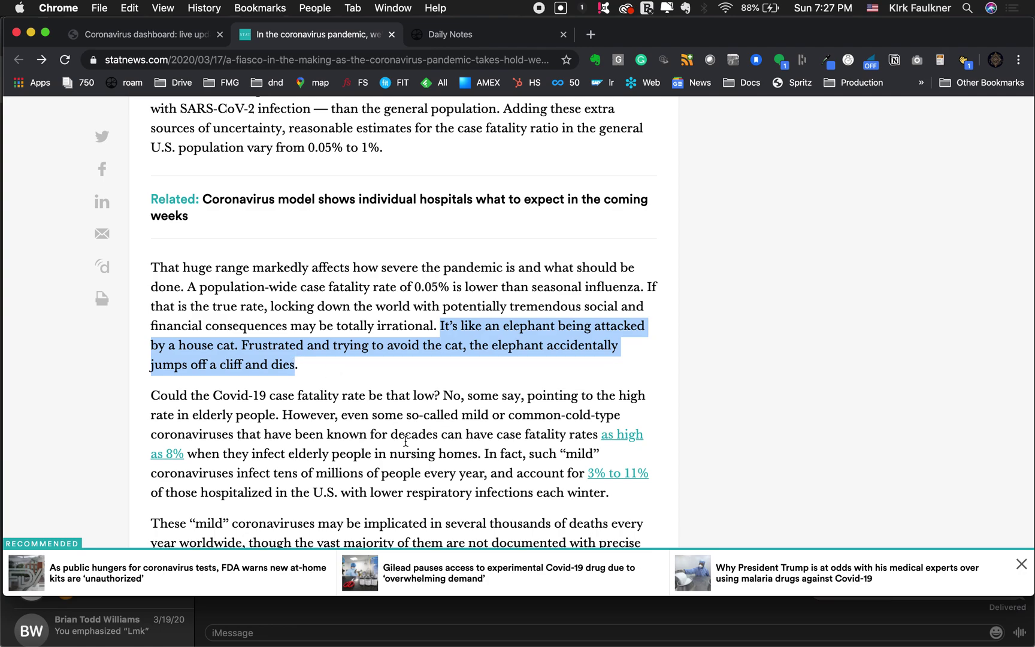
pyautogui.hotkey('shift', 'Right')
pyautogui.press('super+c')
pyautogui.click(466, 35)
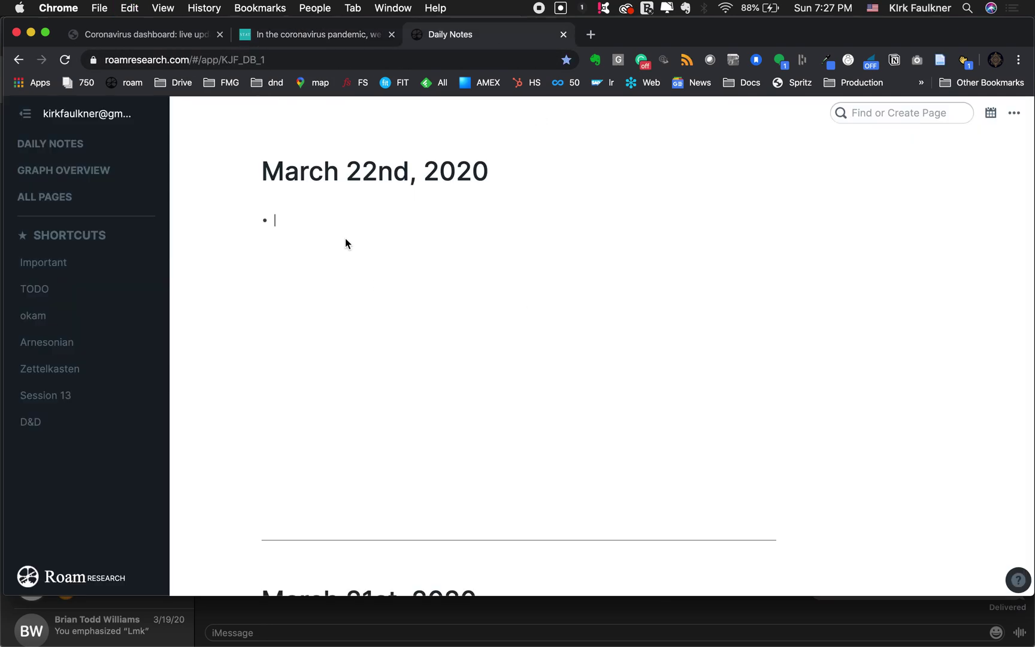
pyautogui.press('super+v')
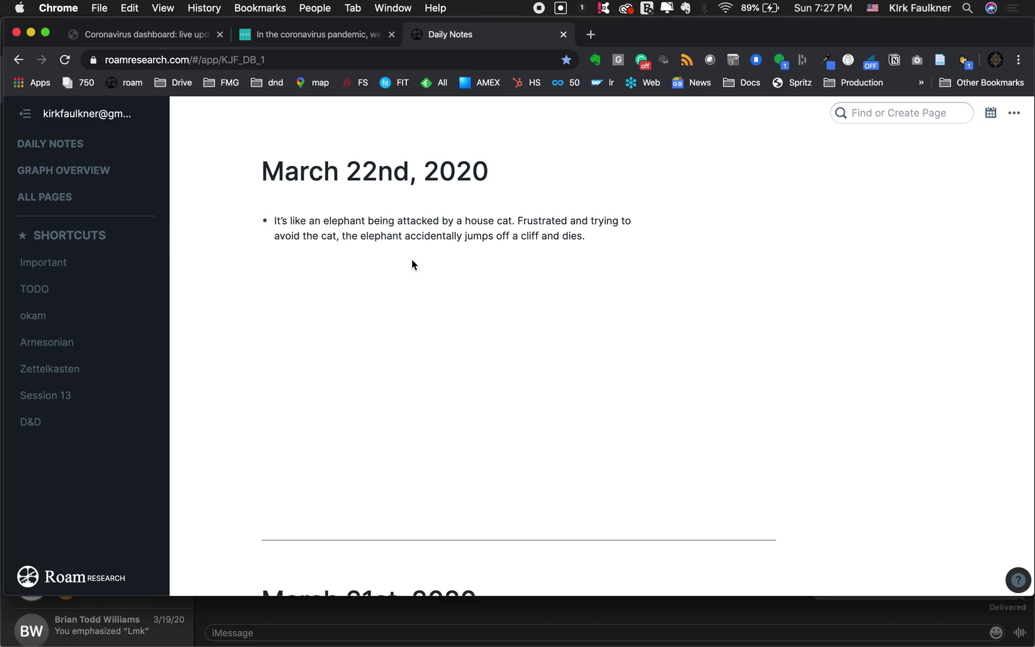
# Add a bullet reading "Coronavirus" above the elephant quote and turn the word into a [[Coronavirus]] page link
pyautogui.press('Return')
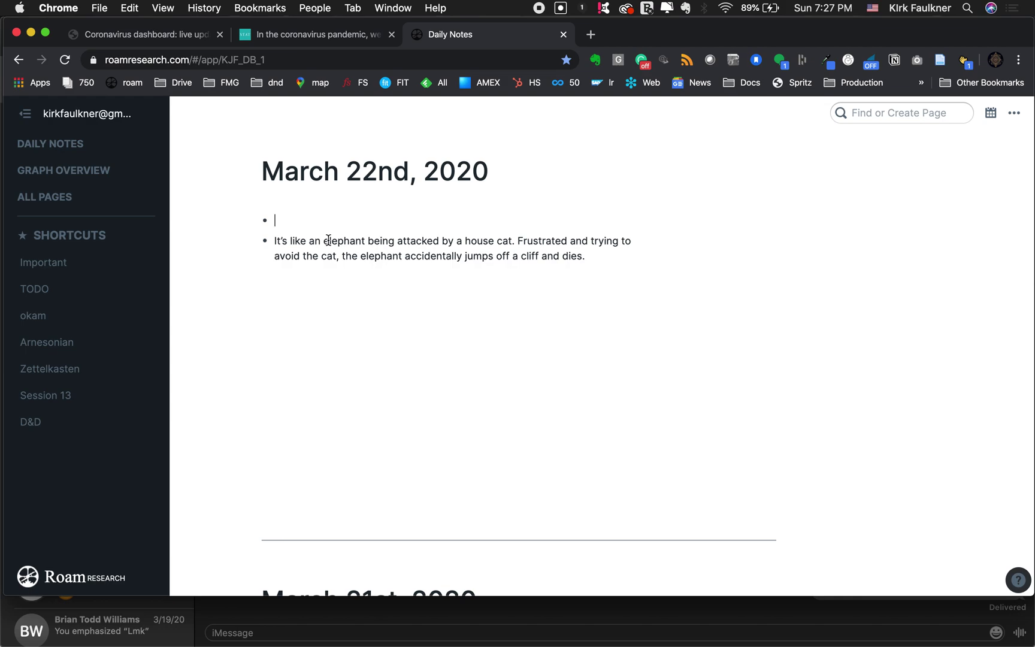
pyautogui.write('Coronavirus')
pyautogui.doubleClick(315, 222)
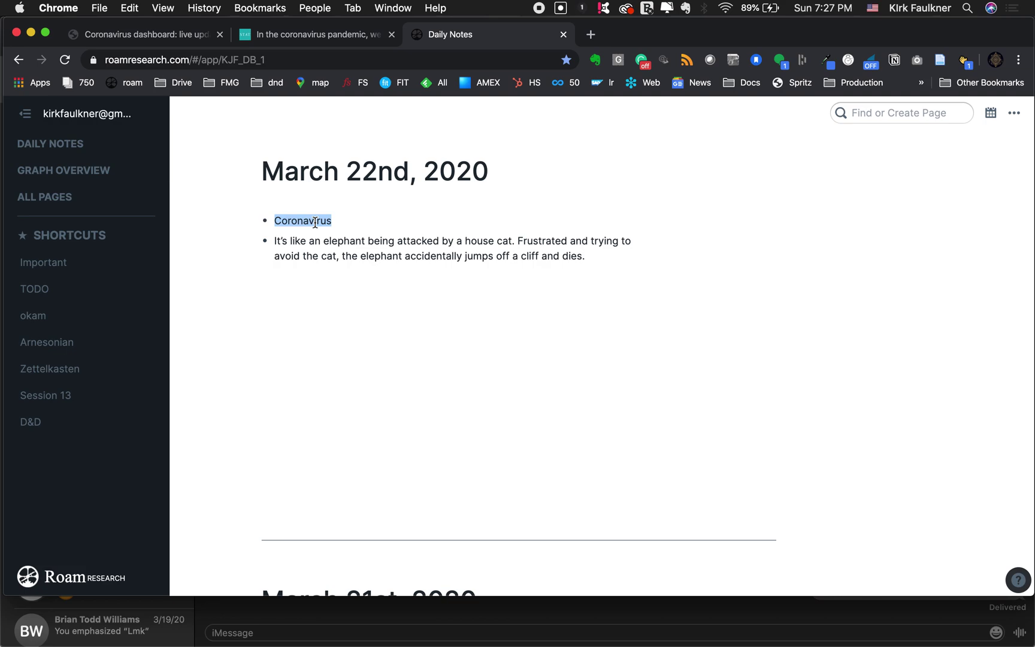
pyautogui.write('[[')
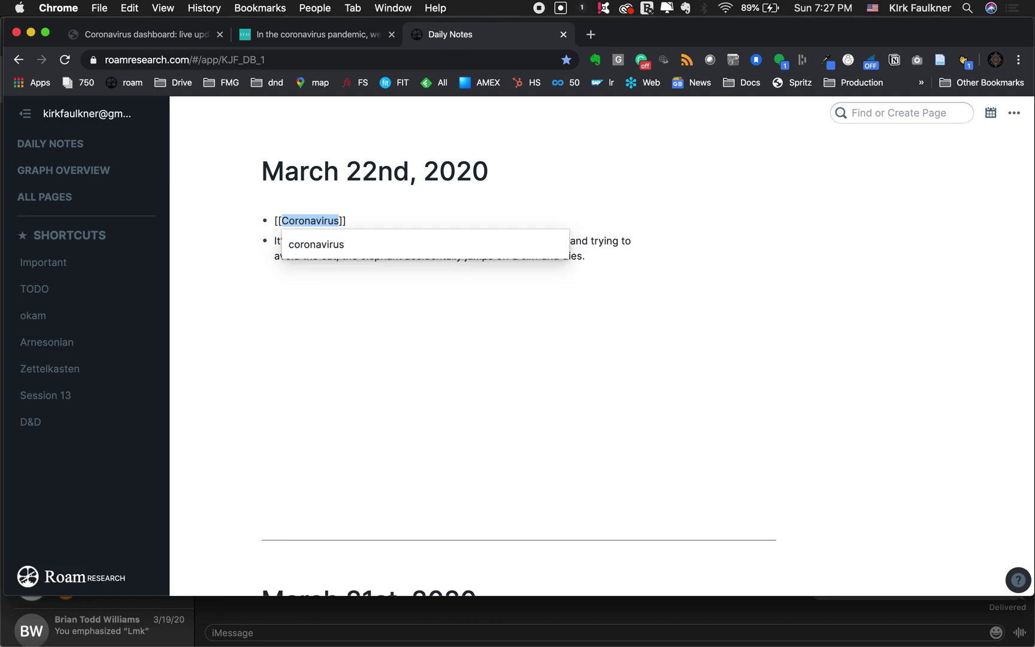
pyautogui.click(304, 246)
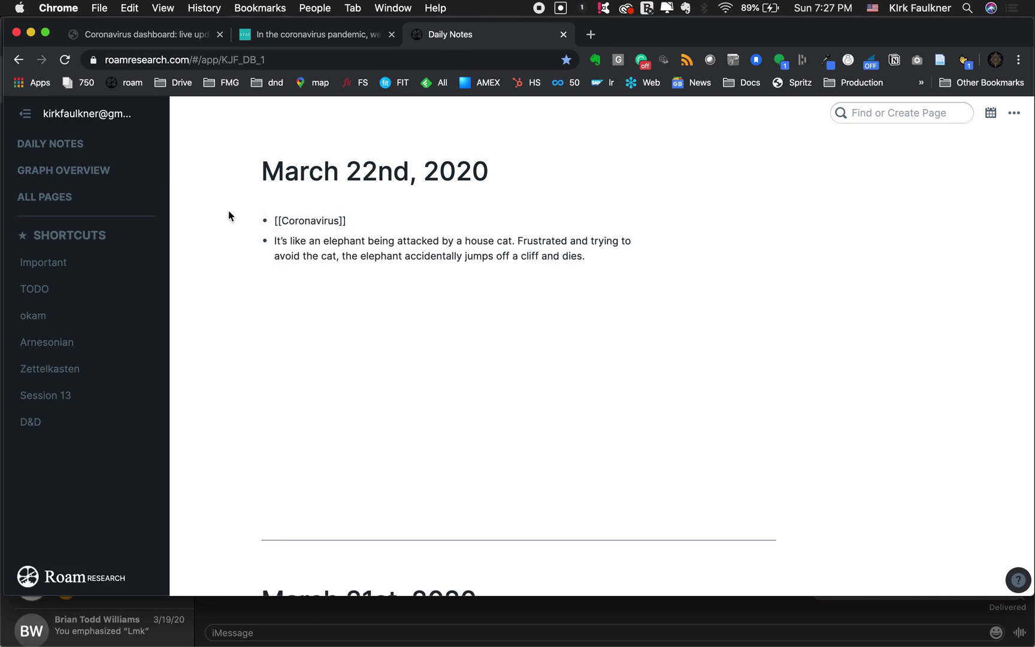
pyautogui.press('Escape')
# Open the Coronavirus page, look through its unlinked references, and return to the daily notes
pyautogui.click(307, 223)
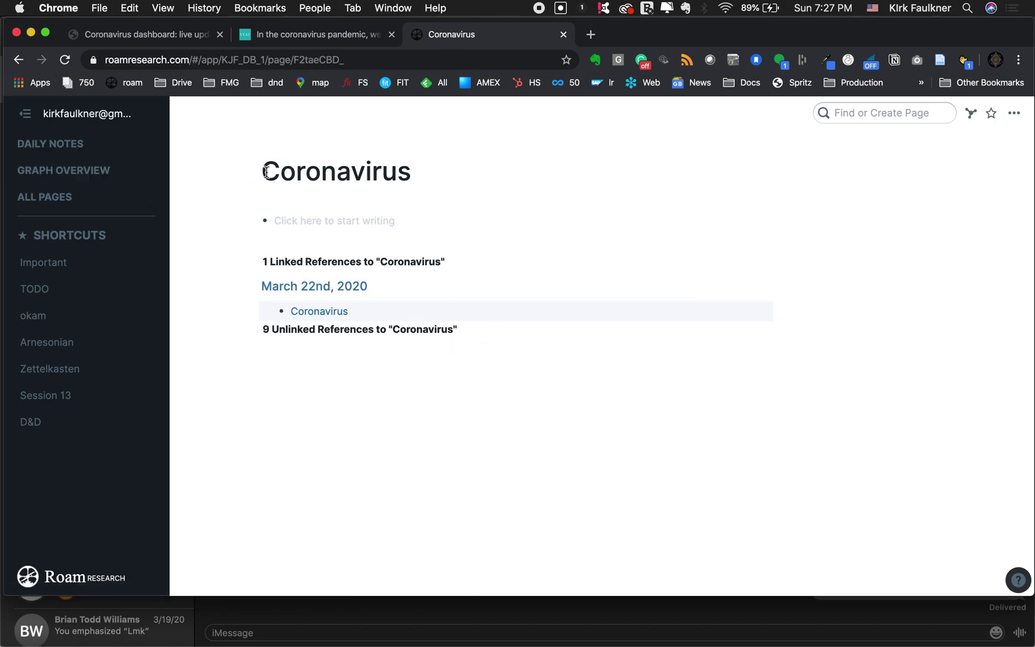
pyautogui.click(257, 334)
pyautogui.scroll(-5, 414, 398)
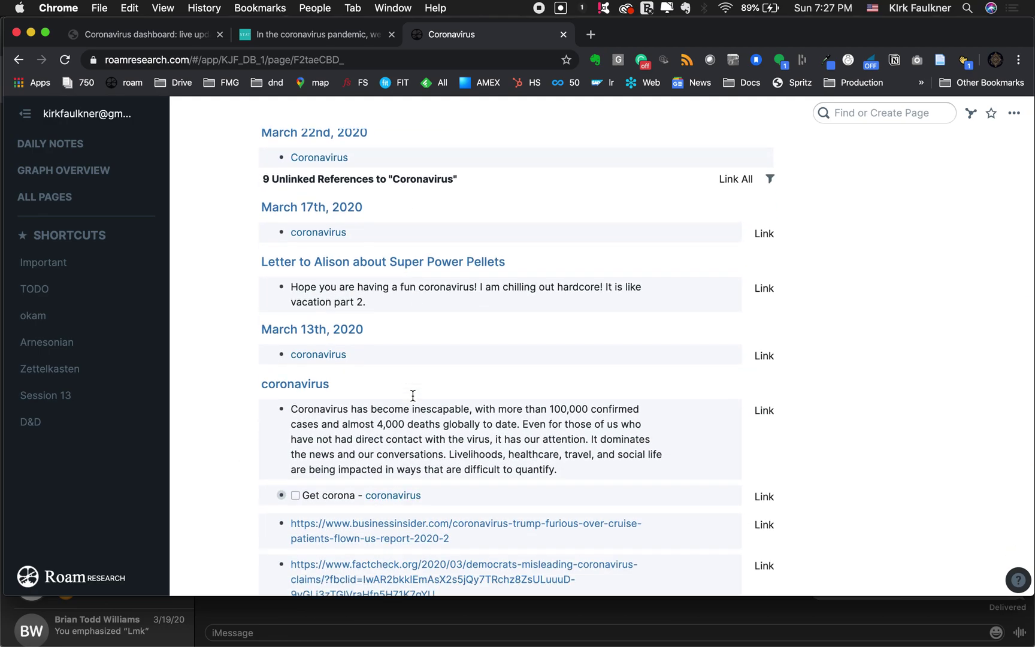
pyautogui.scroll(5, 415, 406)
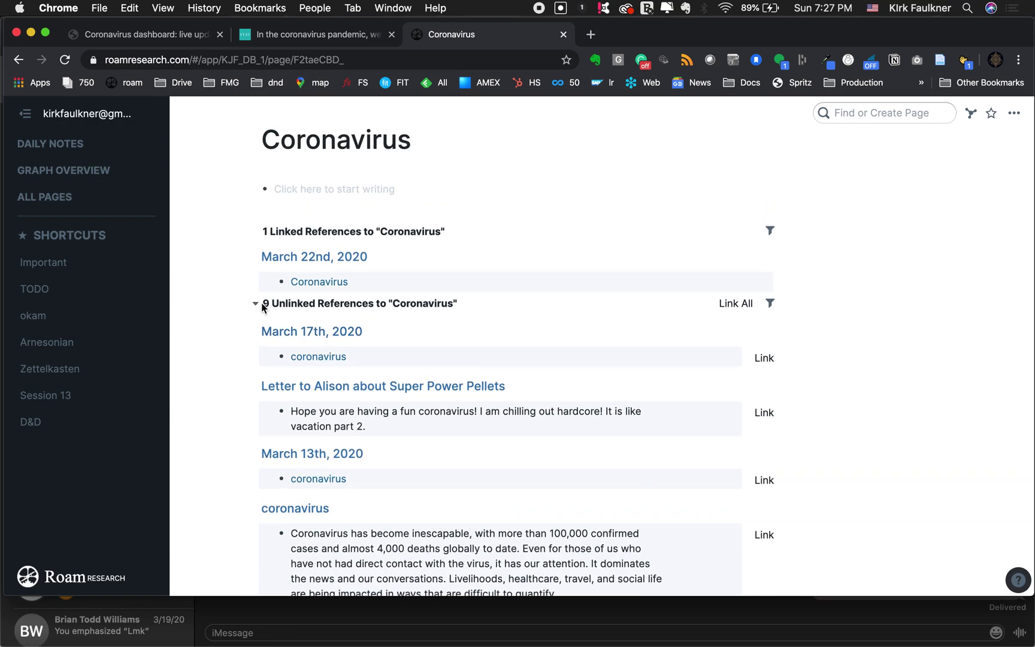
pyautogui.click(255, 303)
pyautogui.click(73, 145)
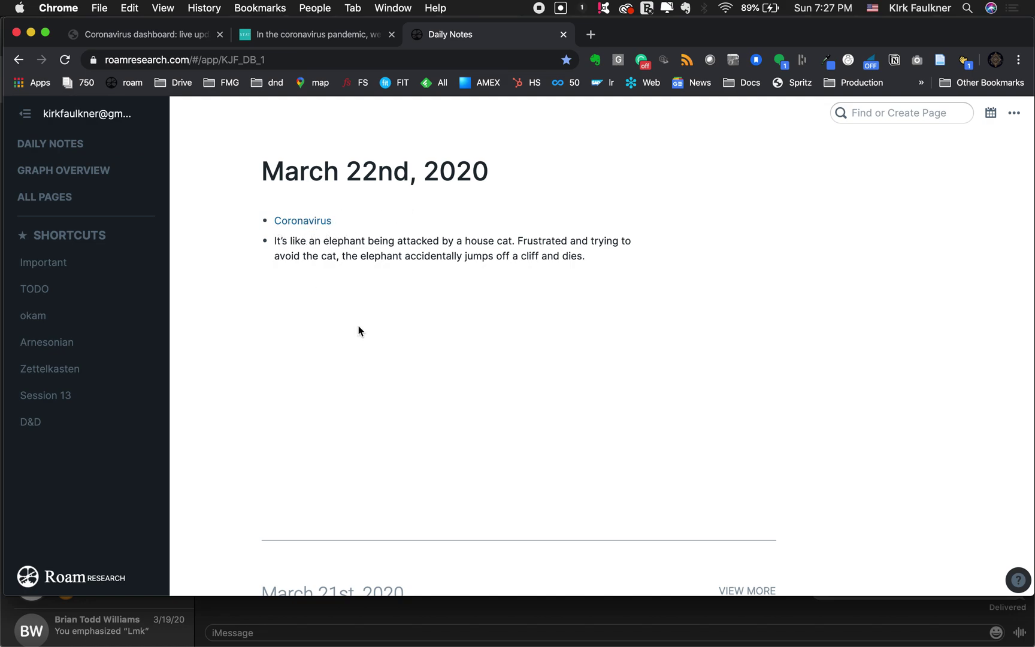
# Indent the elephant quote under the Coronavirus bullet, then collapse and re-expand that bullet
pyautogui.press('Tab')
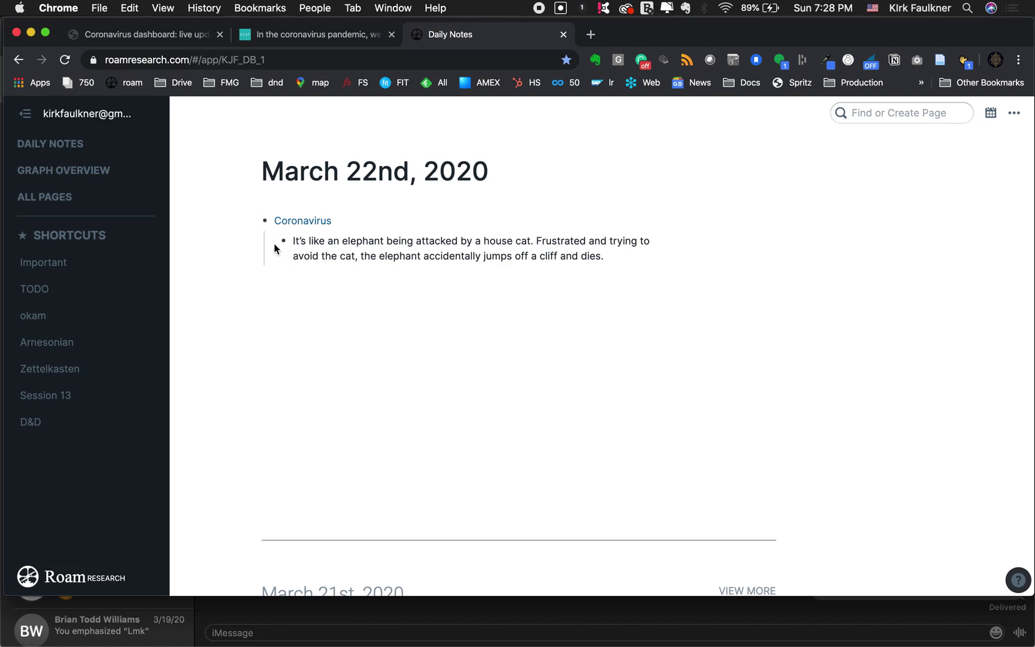
pyautogui.click(253, 223)
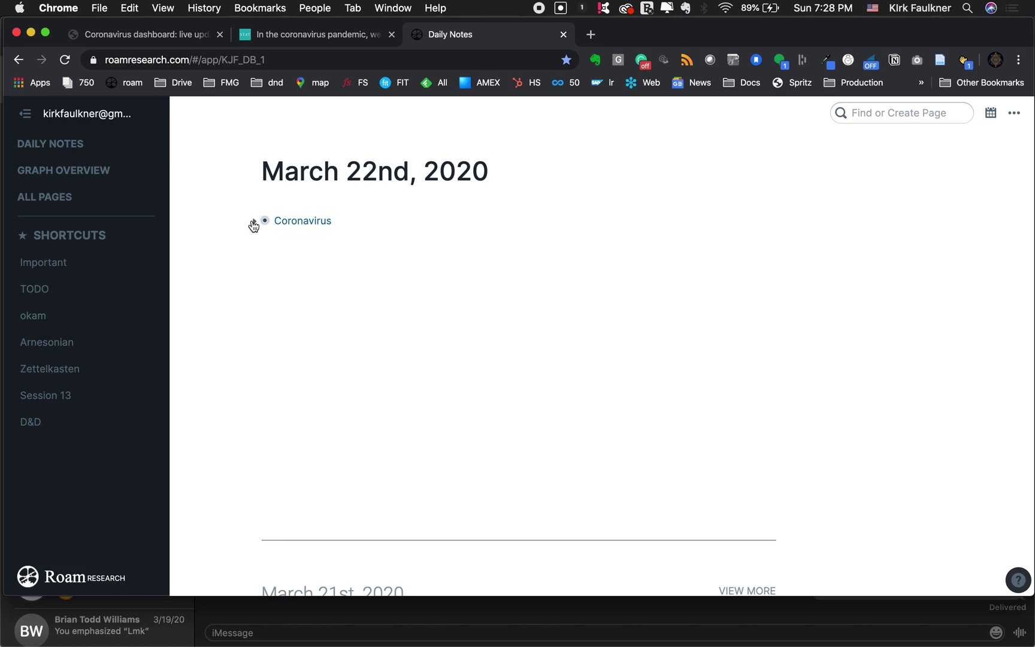
pyautogui.click(253, 224)
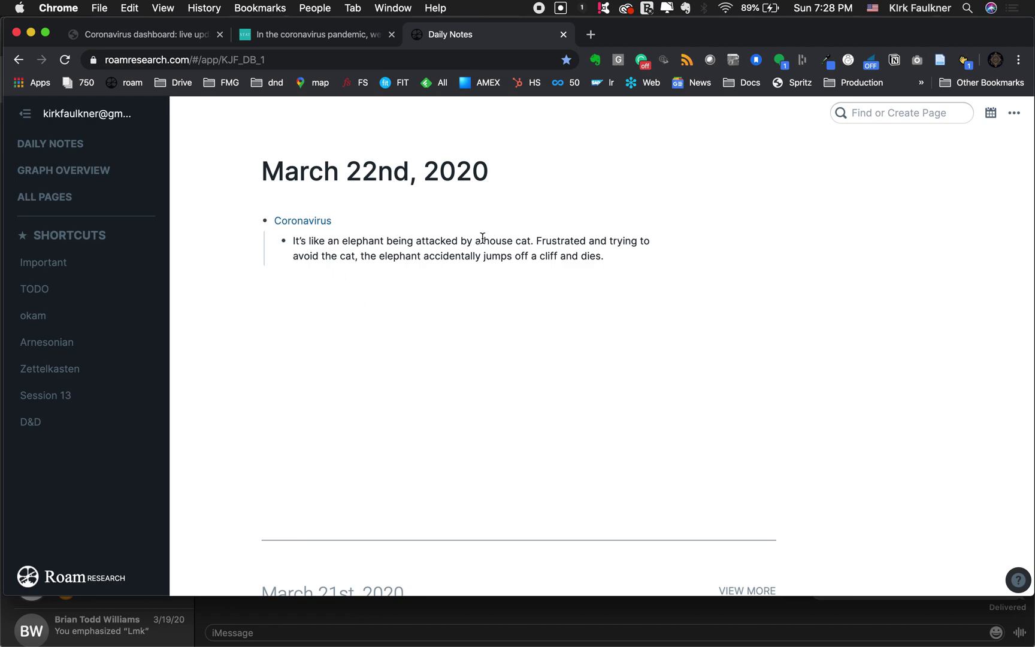
# Insert a bullet above the elephant quote containing the article passage from "A population-wide case fatality rate" to "may be totally irrational."
pyautogui.click(294, 243)
pyautogui.press('Return')
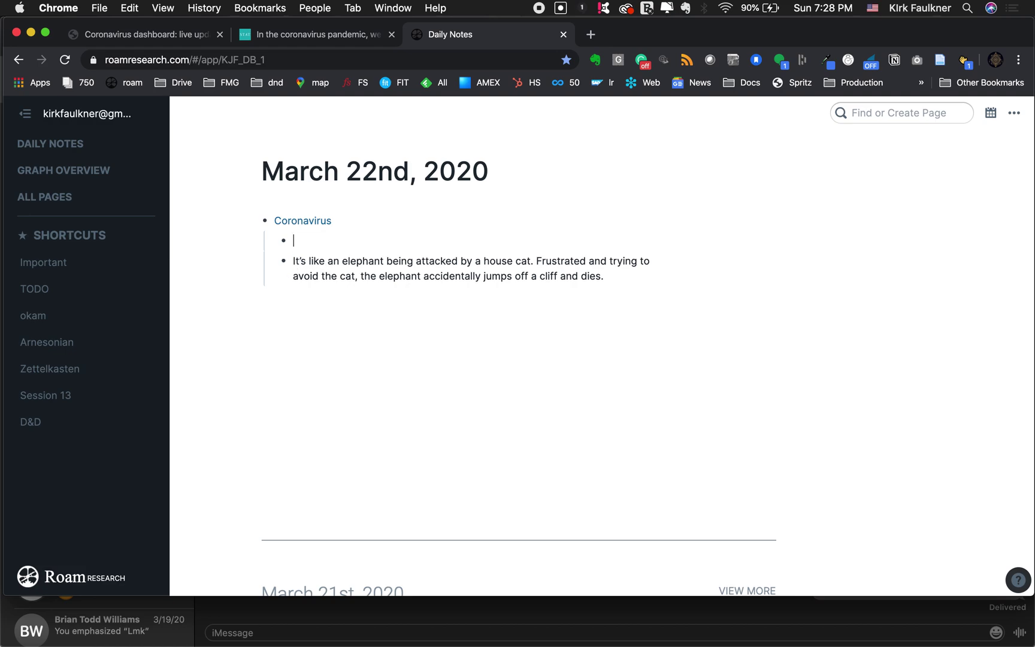
pyautogui.click(294, 34)
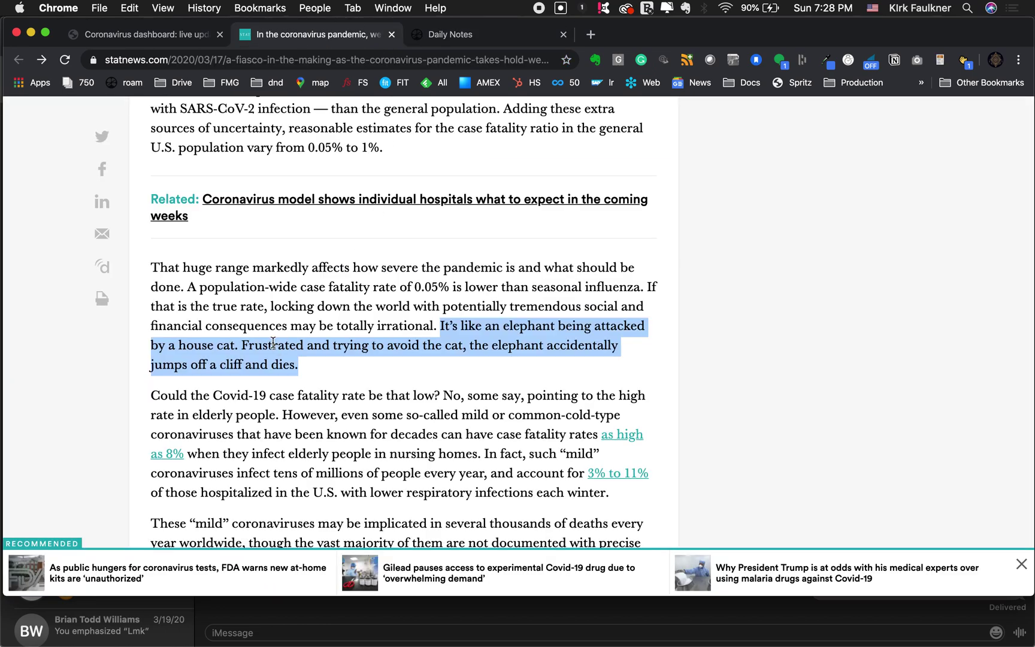
pyautogui.scroll(3, 271, 344)
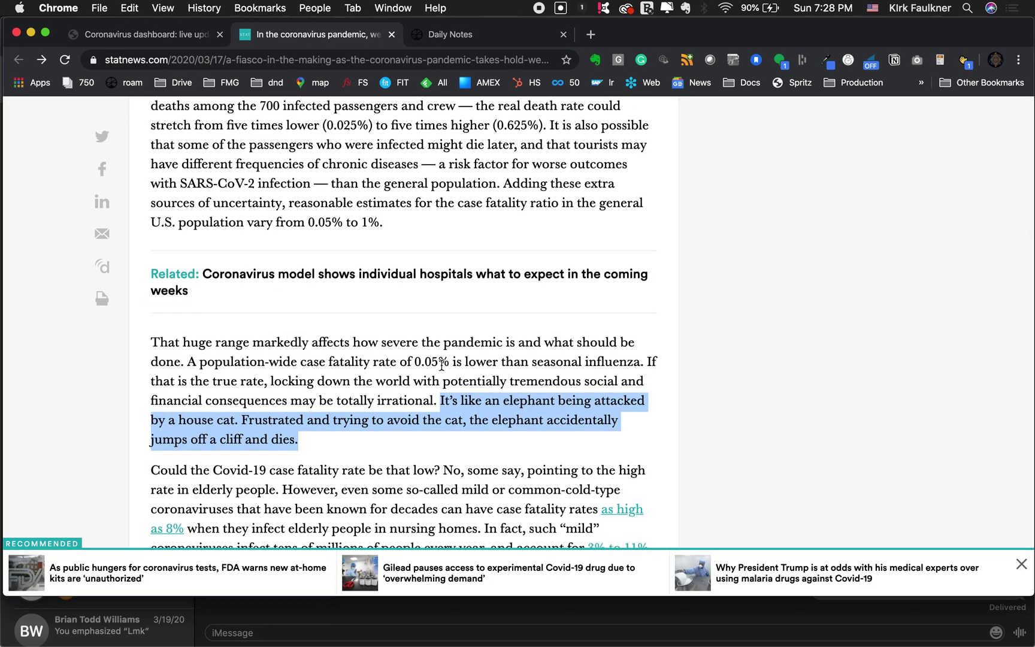
pyautogui.click(185, 361)
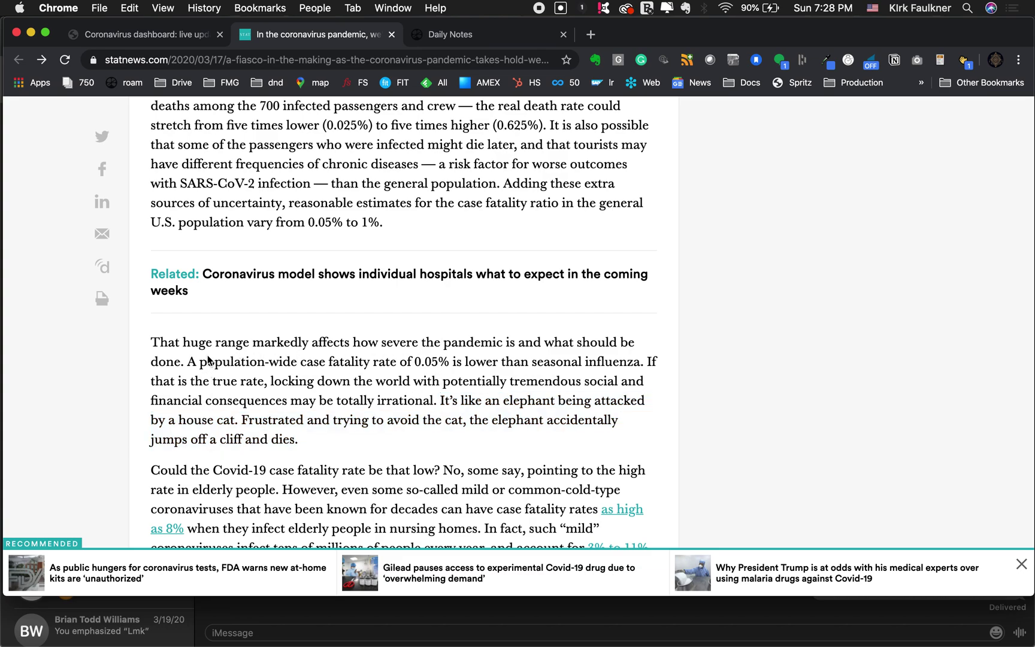
pyautogui.moveTo(187, 362); pyautogui.dragTo(512, 343)
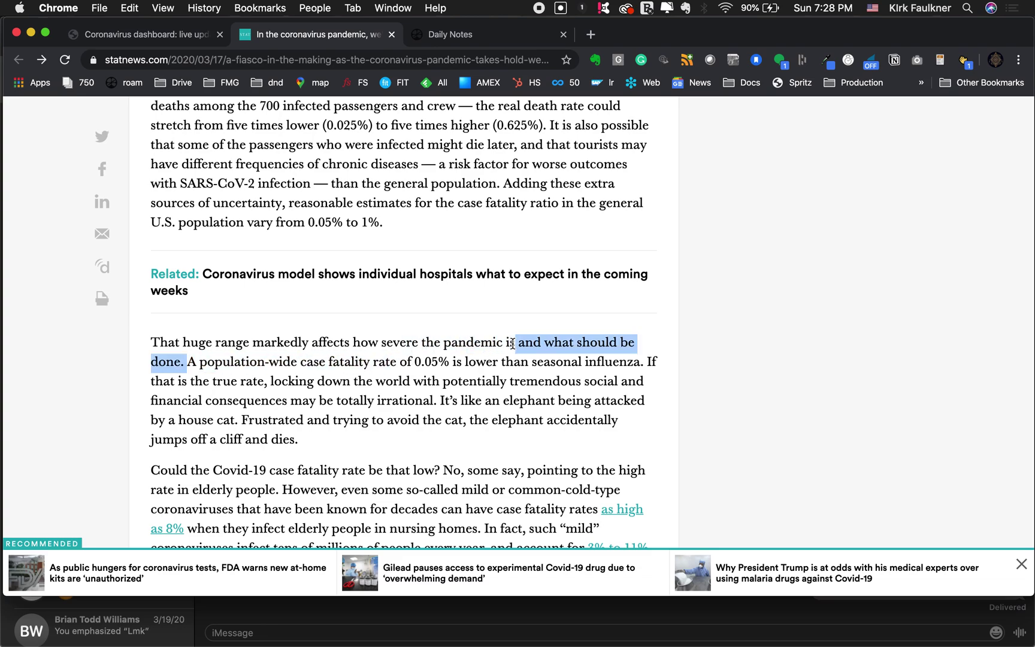
pyautogui.moveTo(512, 343); pyautogui.dragTo(435, 404)
pyautogui.press('super+c')
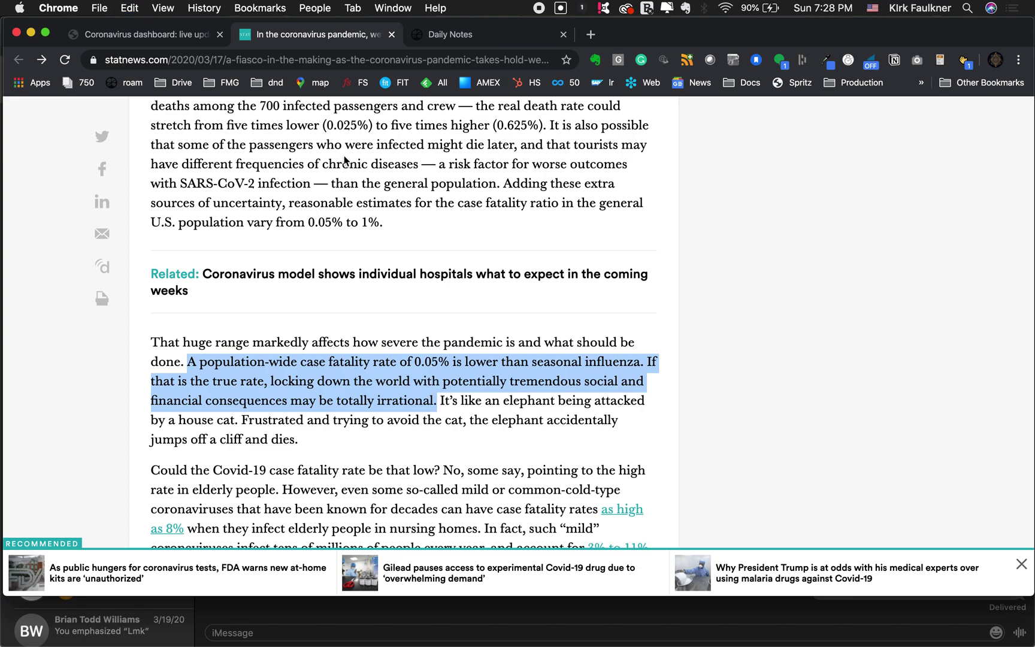
pyautogui.click(458, 34)
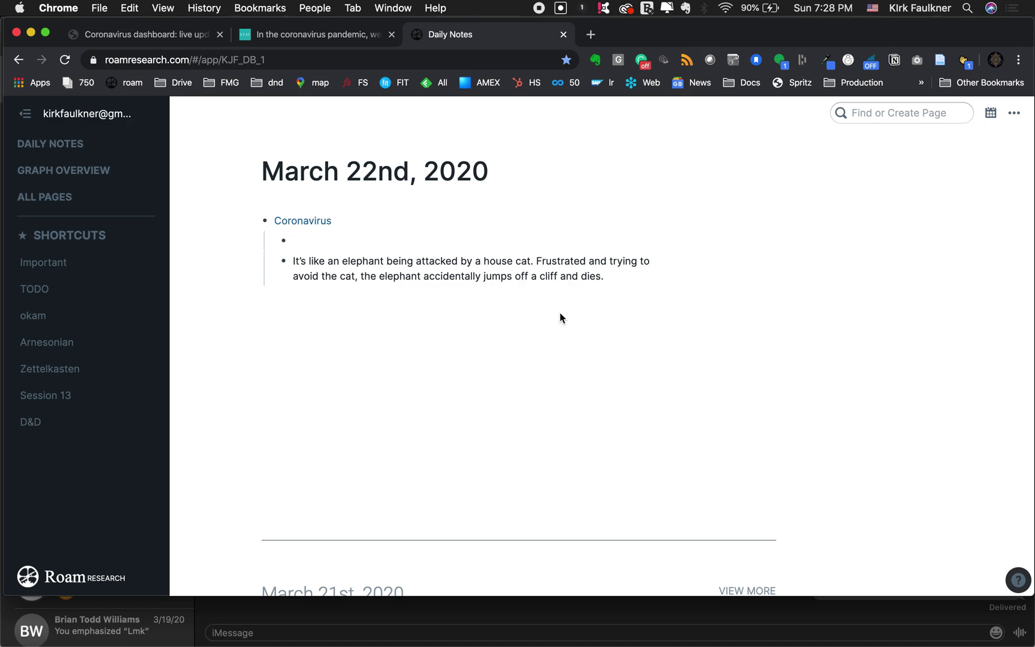
pyautogui.press('super+v')
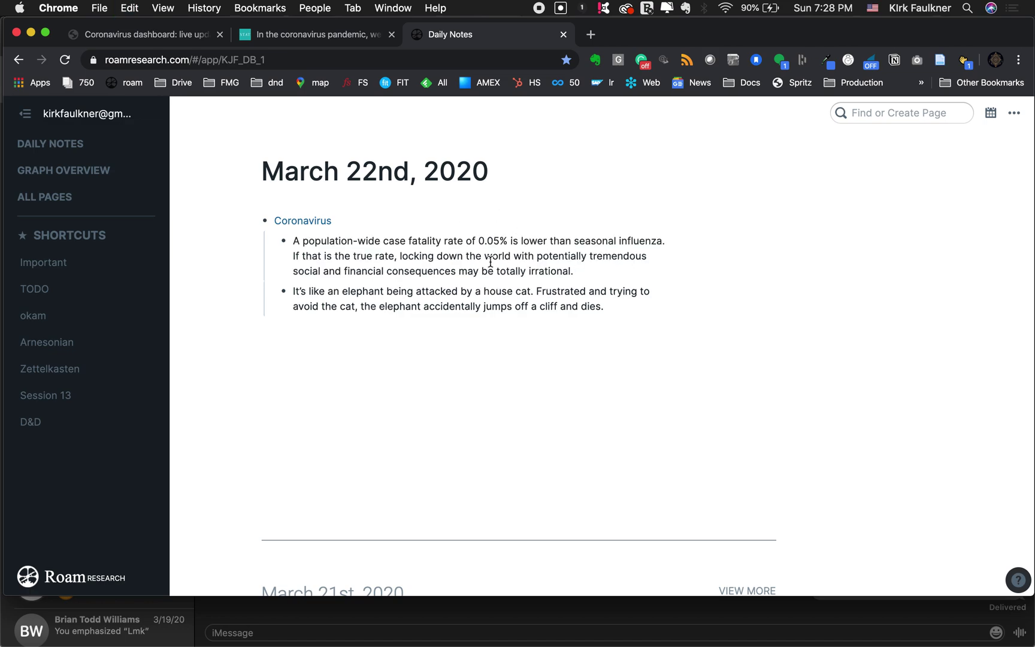
# Turn "fatality rate" in the pasted passage into a page link, and view its page before returning to the daily note
pyautogui.moveTo(302, 240); pyautogui.dragTo(389, 240)
pyautogui.click(390, 240)
pyautogui.moveTo(410, 240); pyautogui.dragTo(463, 238)
pyautogui.write('[[')
pyautogui.press('Escape')
pyautogui.press('Escape')
pyautogui.click(428, 242)
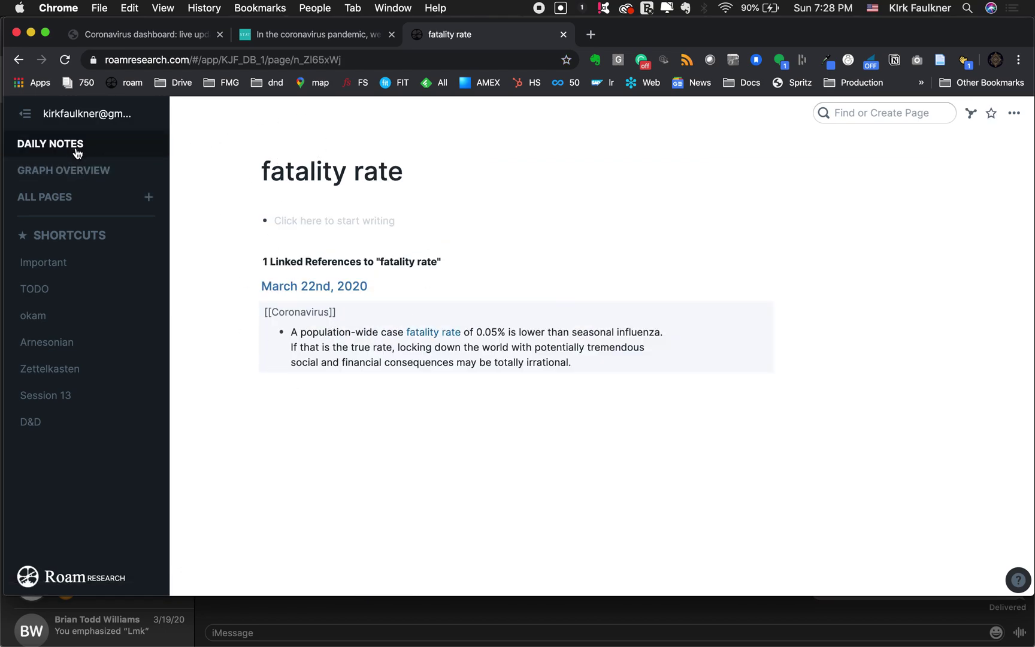
pyautogui.click(18, 59)
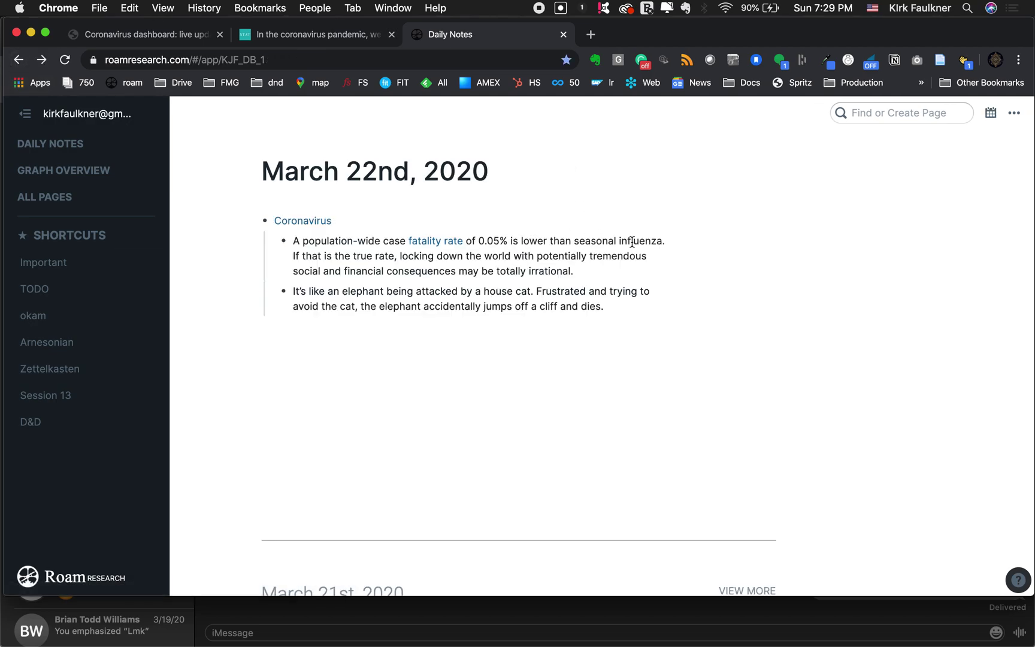
# Turn "influenza" in the same passage into a page link, and view its page before returning to the daily notes
pyautogui.click(575, 240)
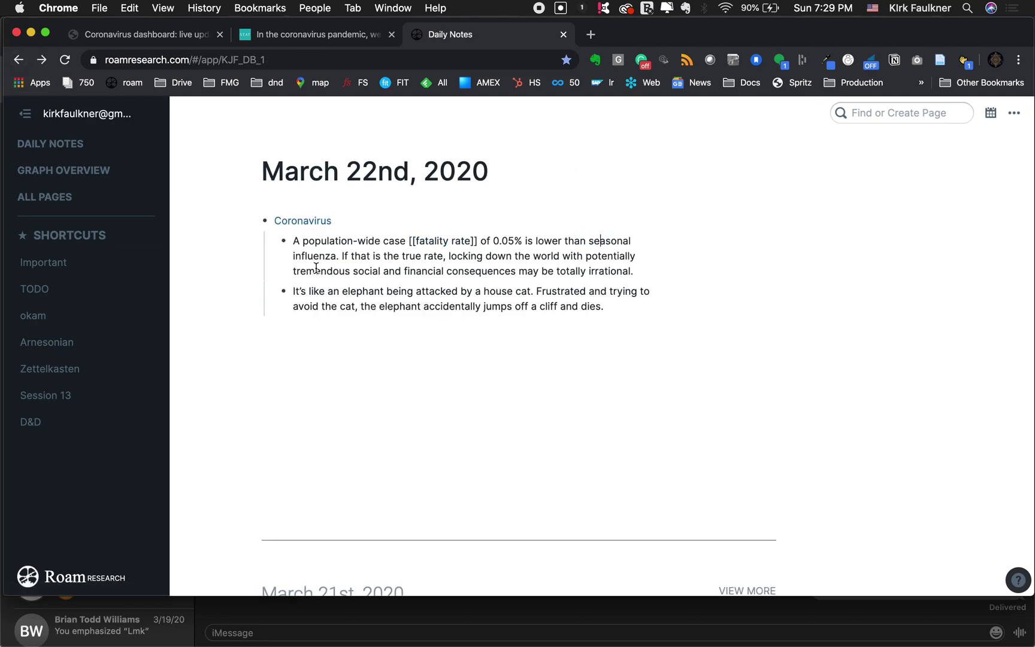
pyautogui.doubleClick(299, 257)
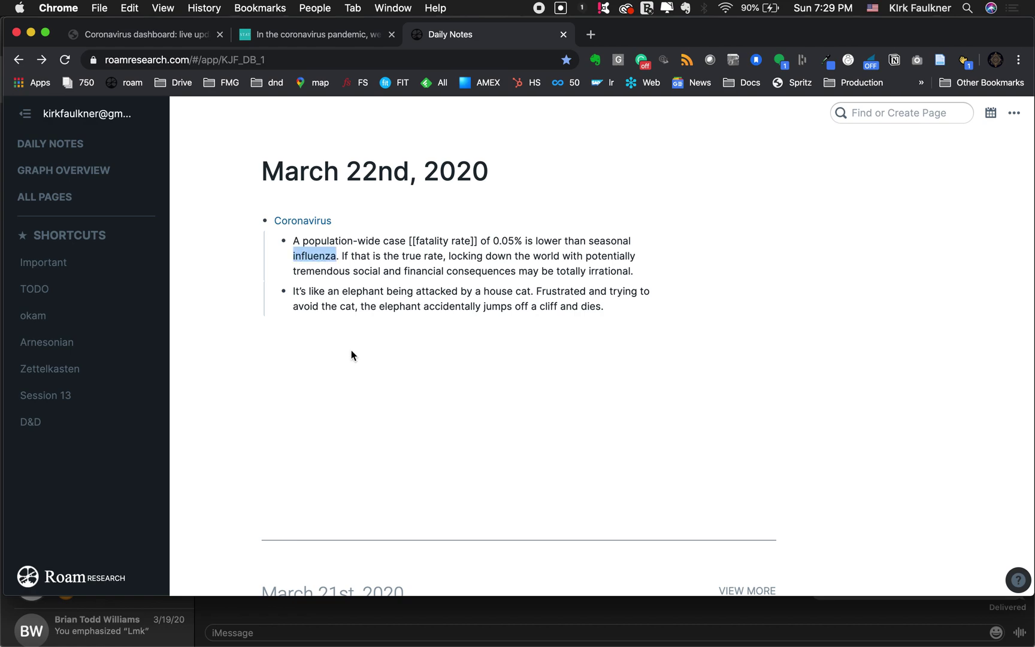
pyautogui.write('[[')
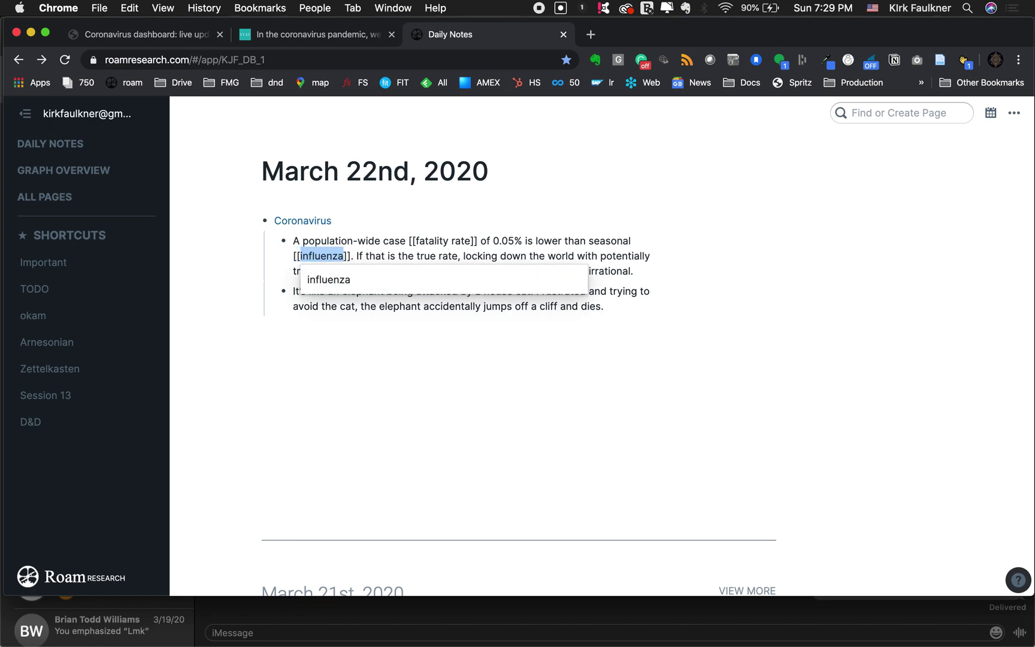
pyautogui.press('Return')
pyautogui.click(333, 306)
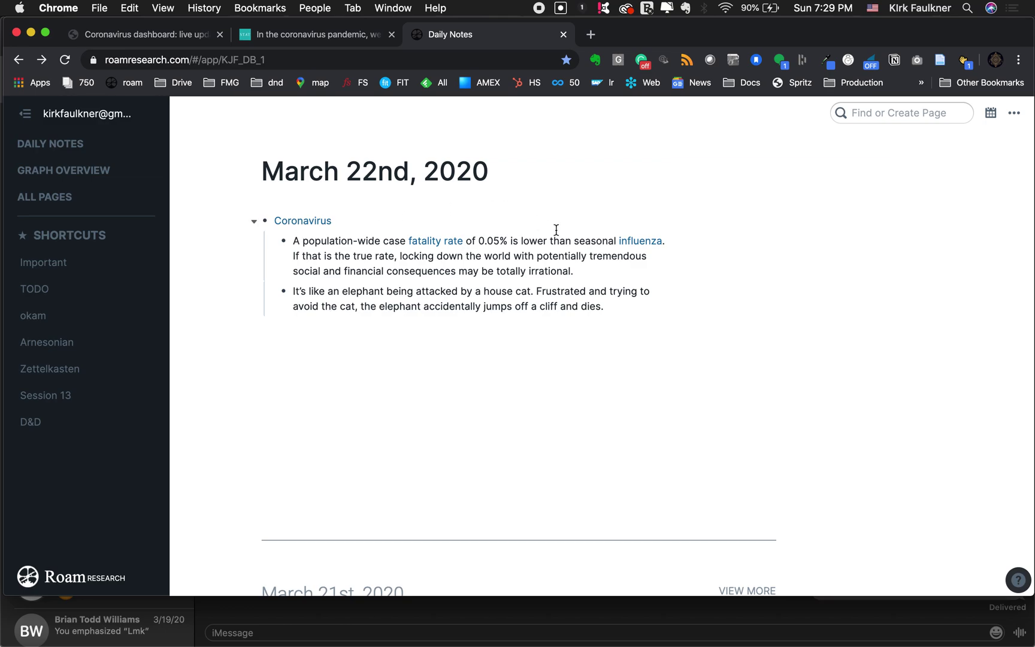
pyautogui.click(628, 241)
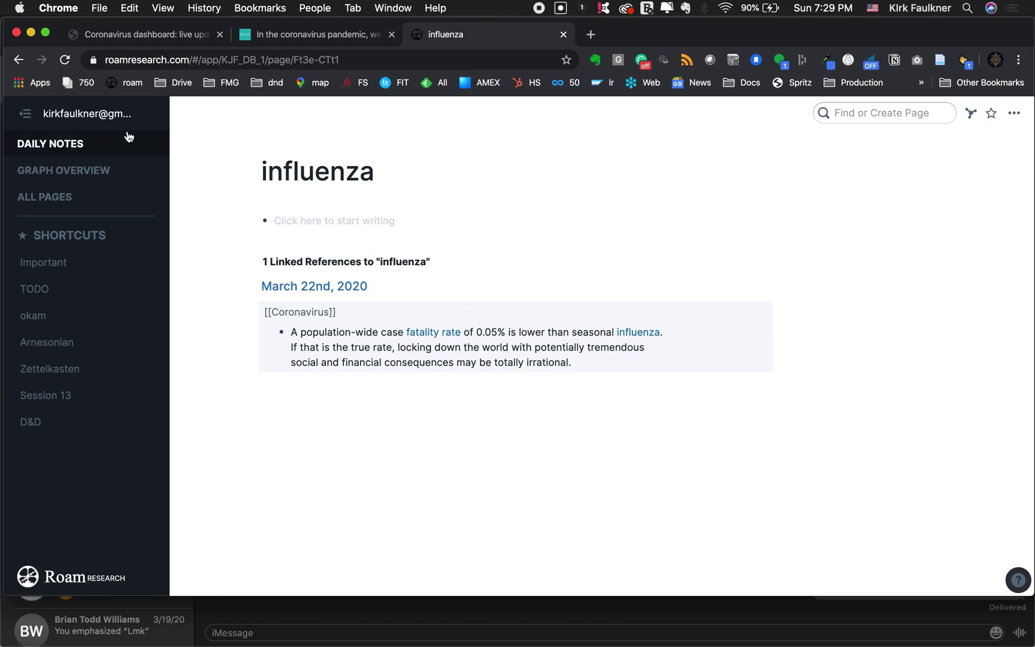
pyautogui.click(71, 136)
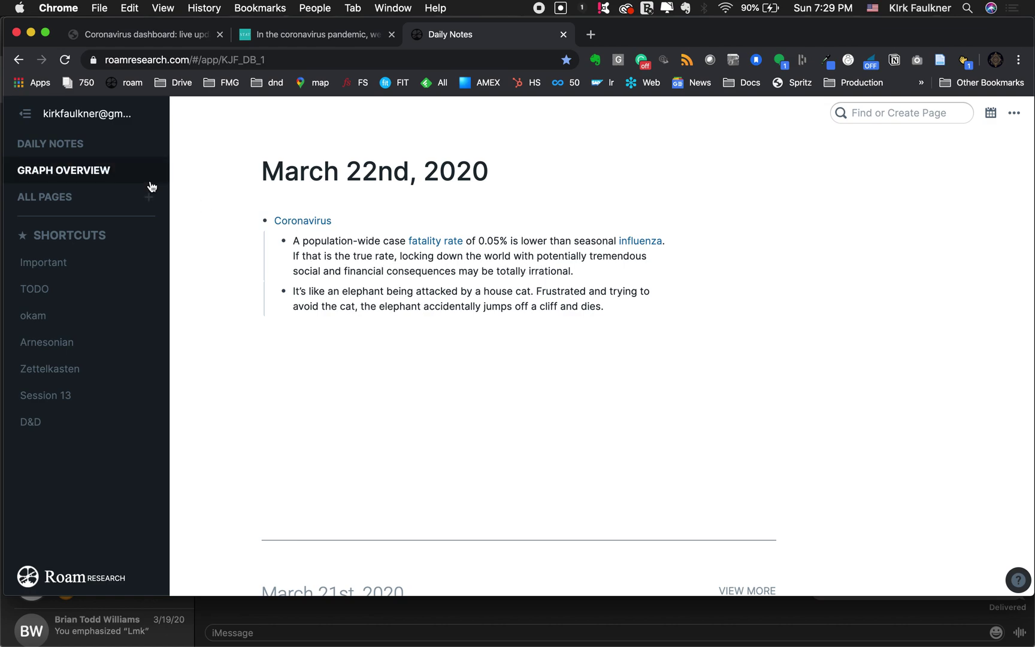
# Start a new bullet below the elephant quote and try pasting the statnews.com article's web address into it
pyautogui.click(621, 310)
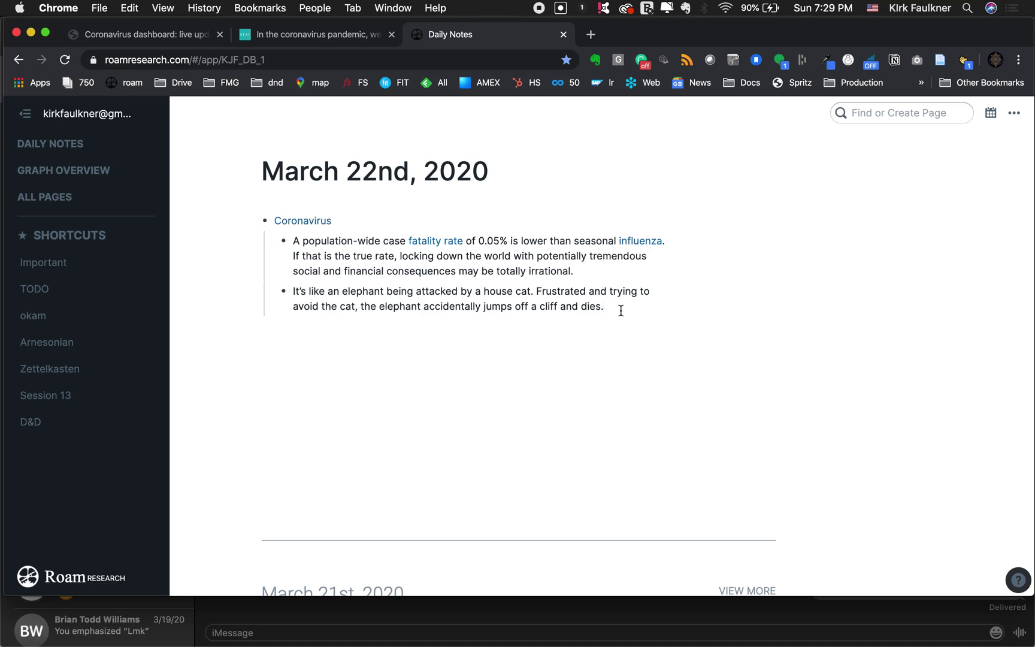
pyautogui.click(303, 33)
pyautogui.click(260, 59)
pyautogui.press('super+c')
pyautogui.click(478, 37)
pyautogui.press('super+v')
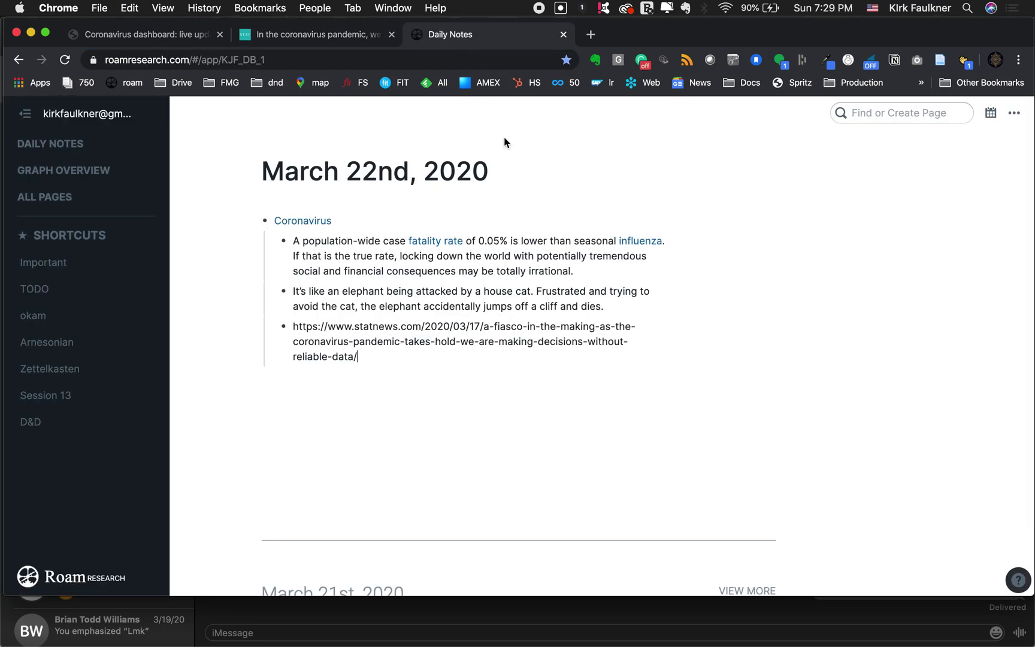
pyautogui.press('super+z')
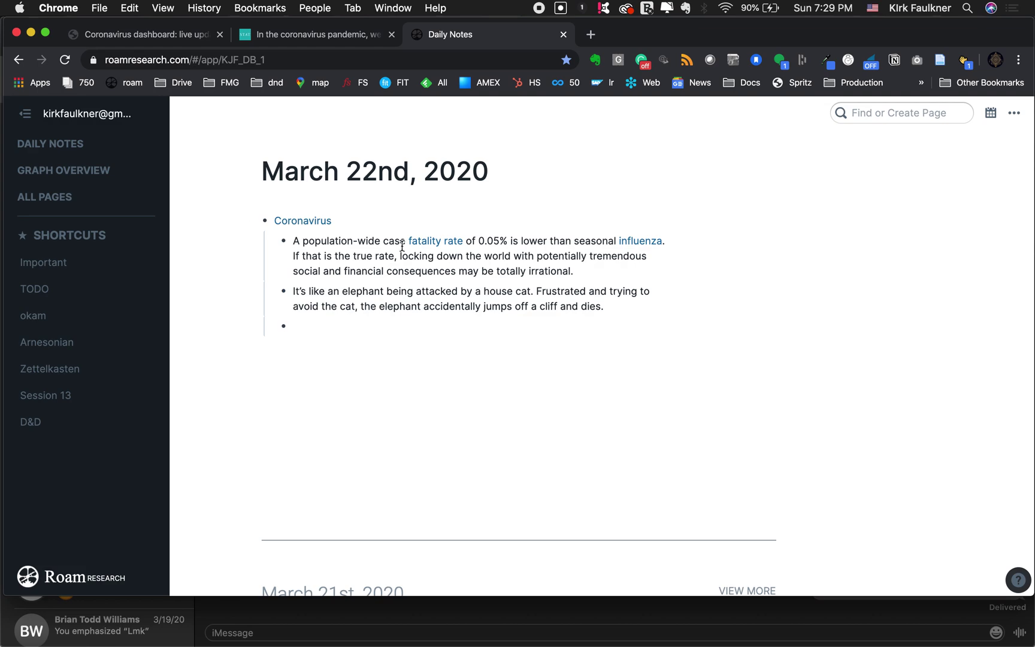
# Insert an external link labelled "Link" to the statnews.com article in the empty bullet below the elephant quote
pyautogui.write('/li')
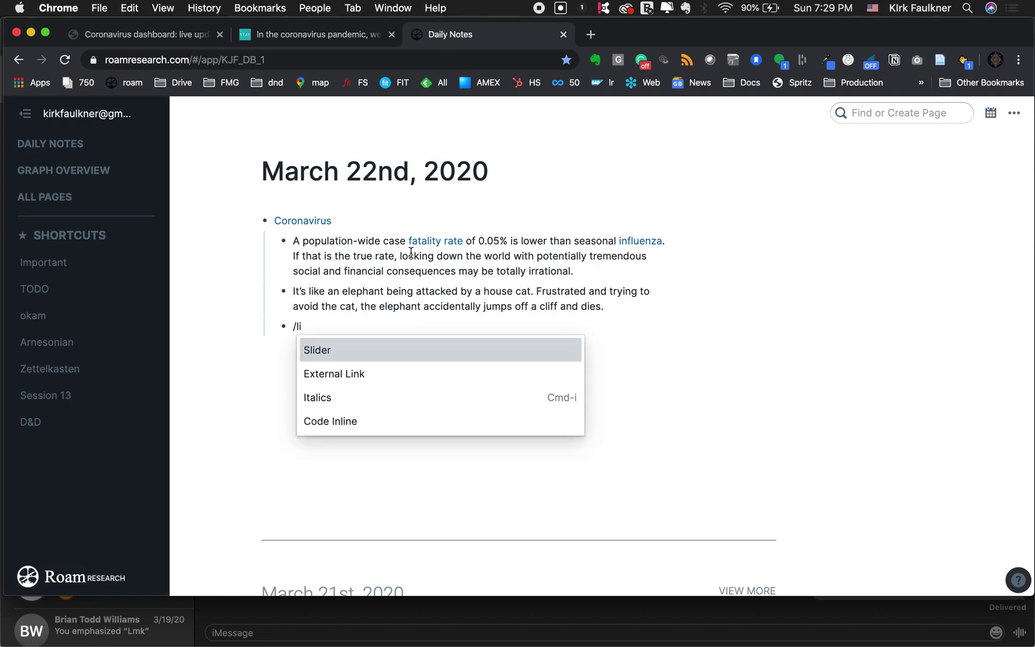
pyautogui.click(352, 372)
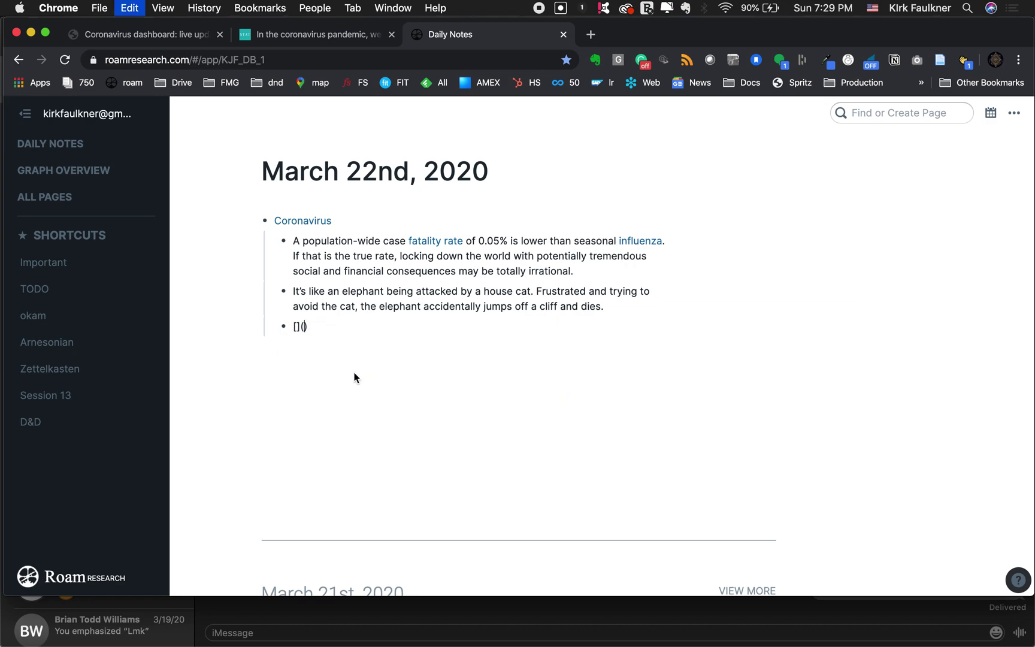
pyautogui.press('super+v')
pyautogui.click(297, 326)
pyautogui.write('Link')
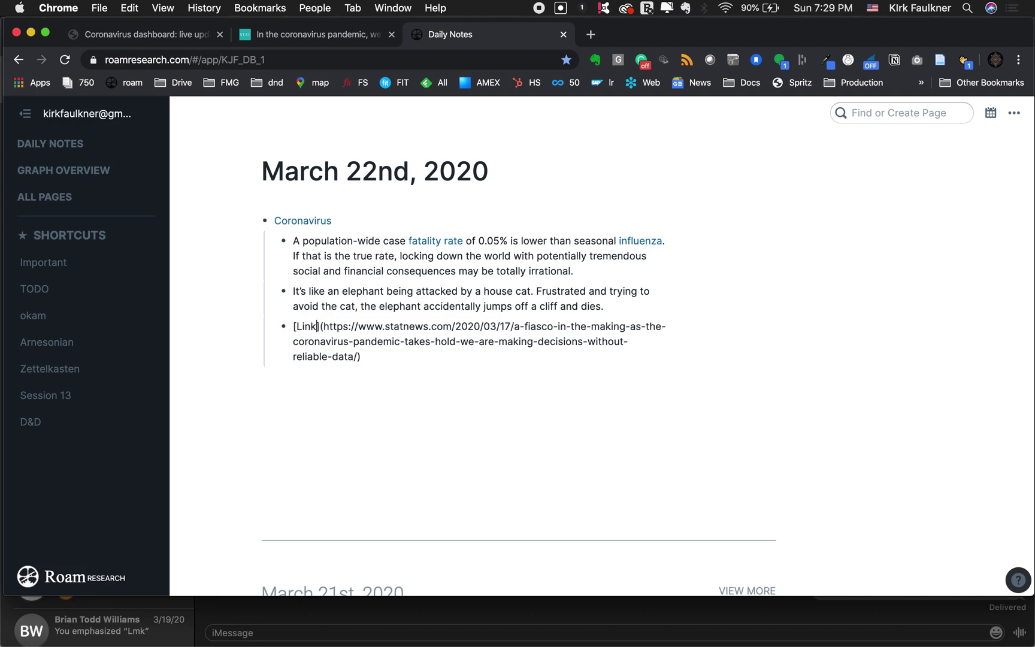
pyautogui.click(411, 306)
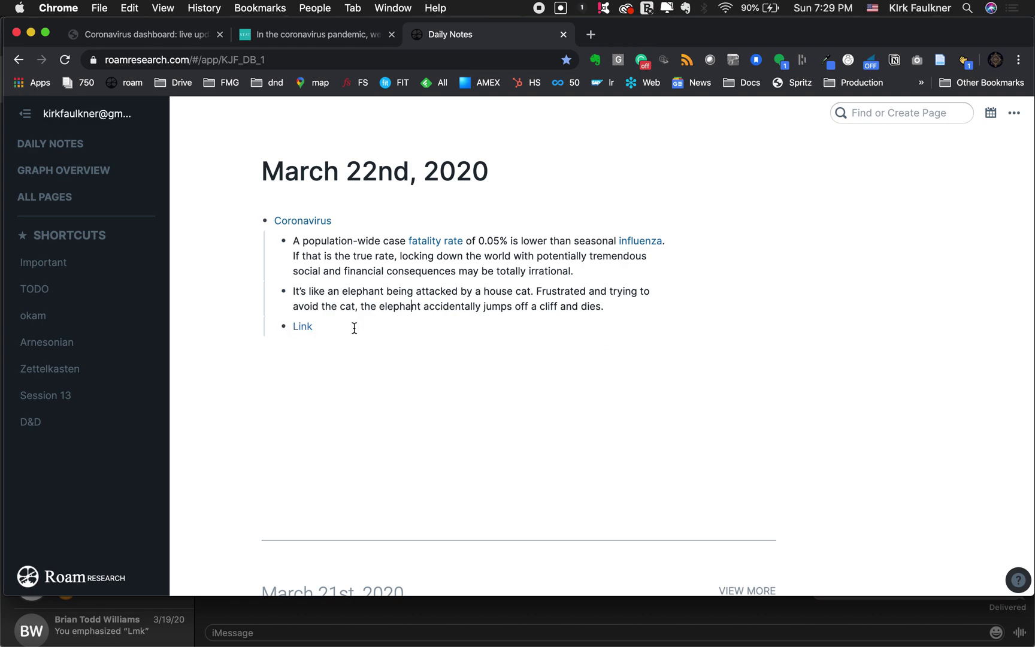
# Add a bullet tagged #Statistic below the article link, followed by a new empty bullet
pyautogui.click(354, 327)
pyautogui.click(376, 356)
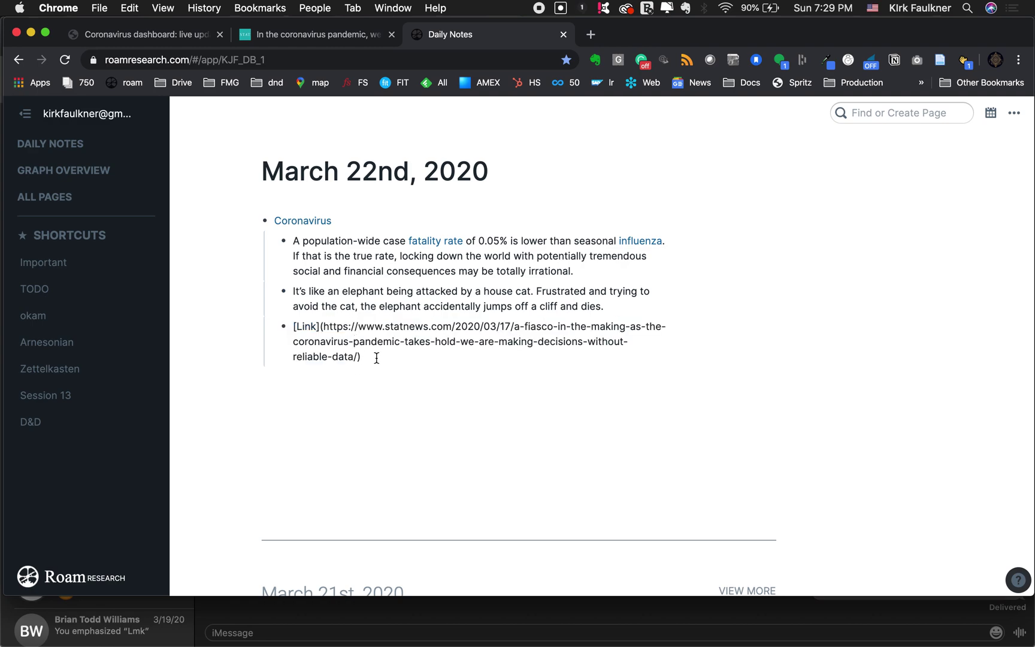
pyautogui.press('Return')
pyautogui.write('#')
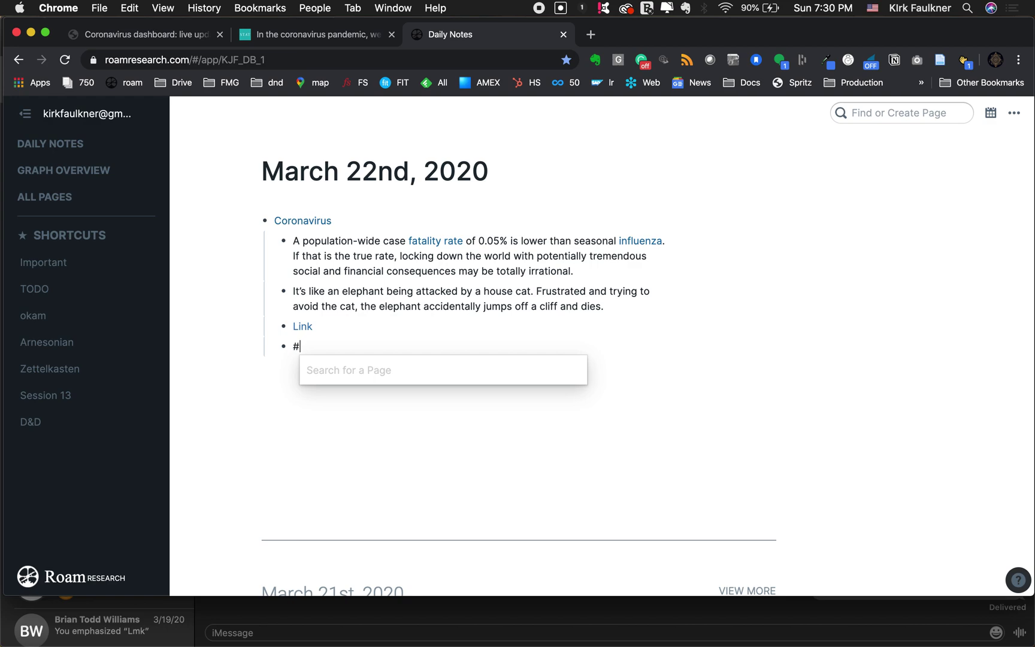
pyautogui.write('Stat')
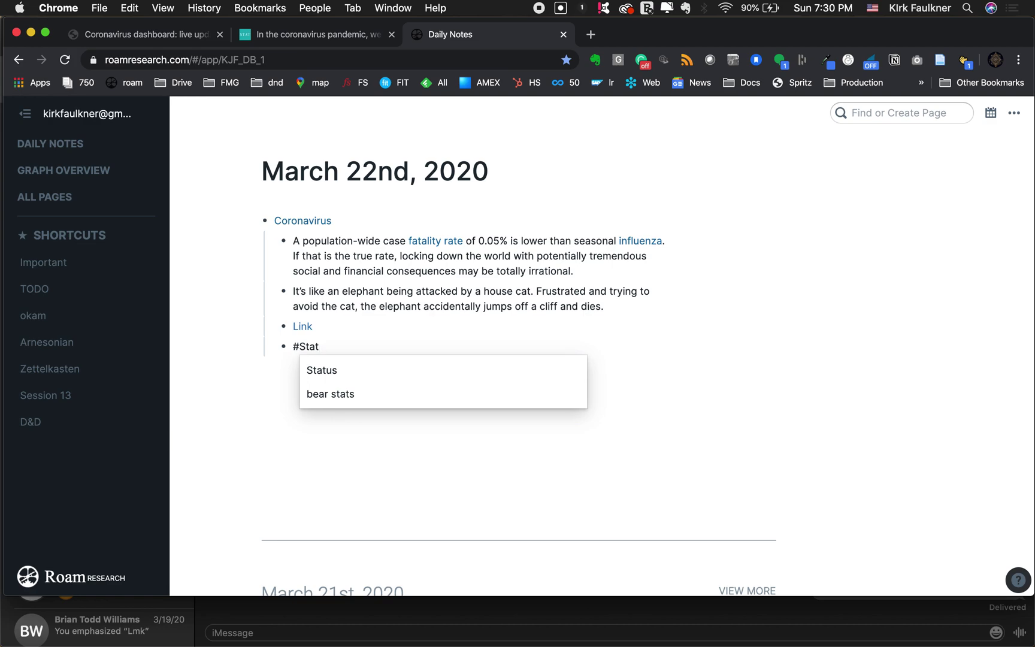
pyautogui.write('is')
pyautogui.press('BackSpace')
pyautogui.write('istic')
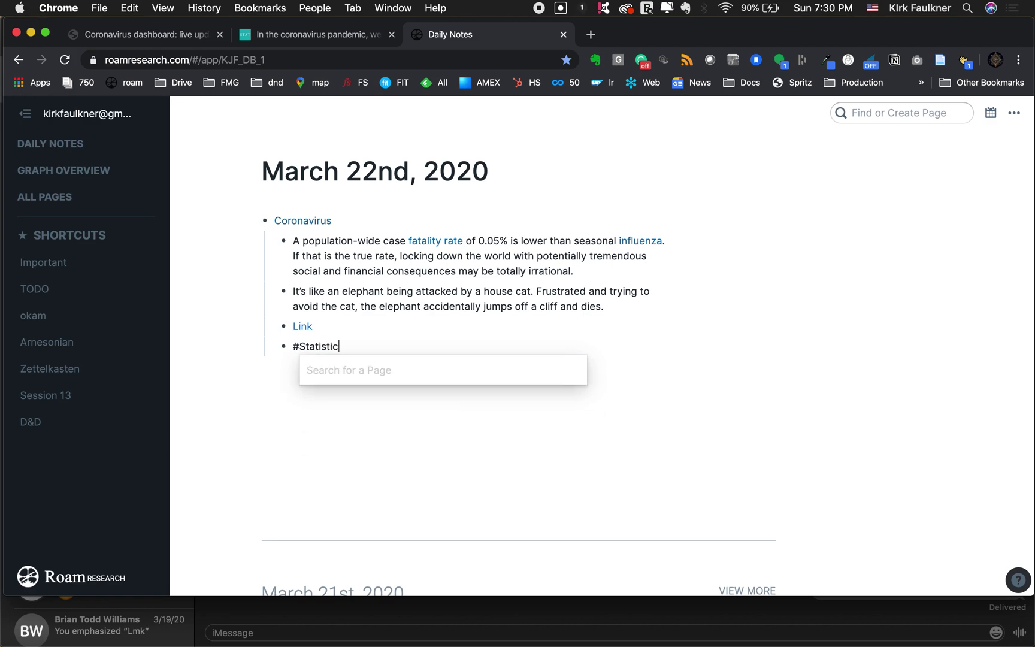
pyautogui.press('Escape')
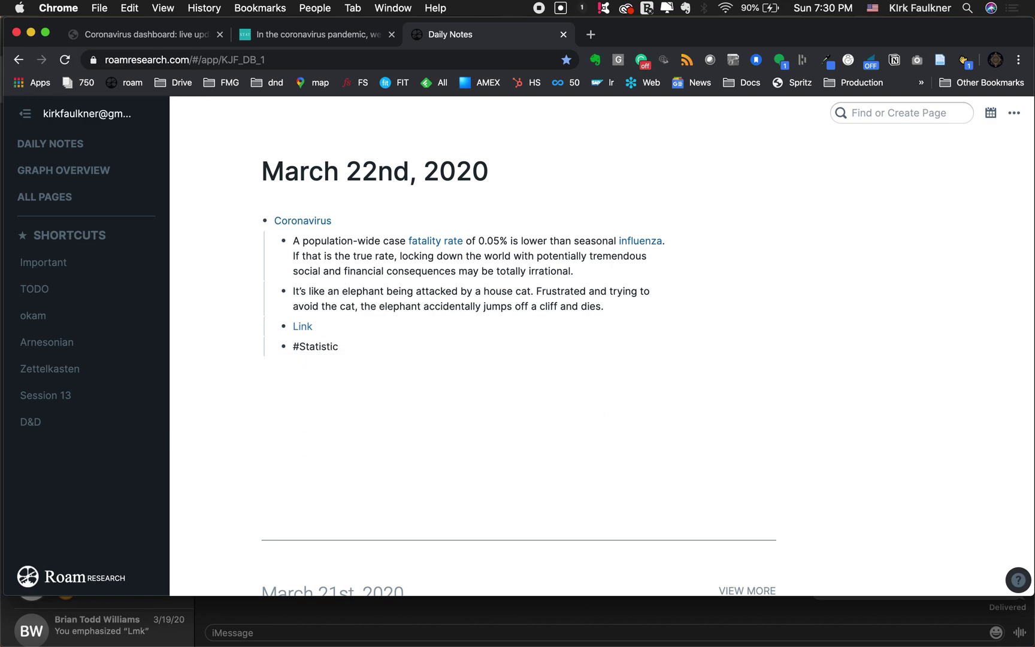
pyautogui.press('Return')
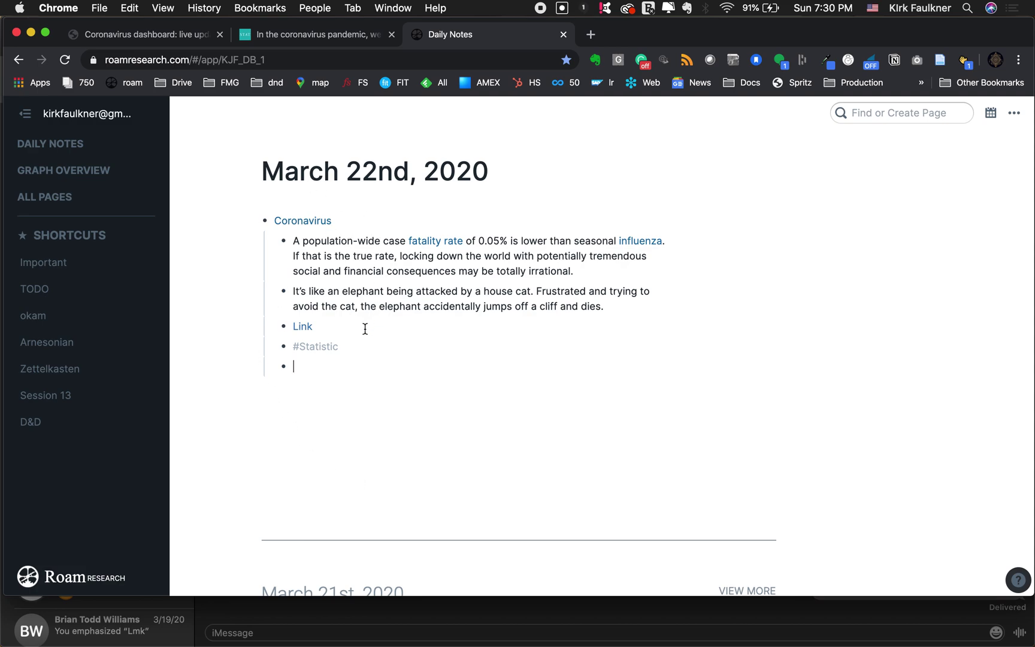
# Outdent the empty bullet to the top level, and view The Game section on the D&D page before returning to the daily notes
pyautogui.hotkey('shift', 'Tab')
pyautogui.click(27, 430)
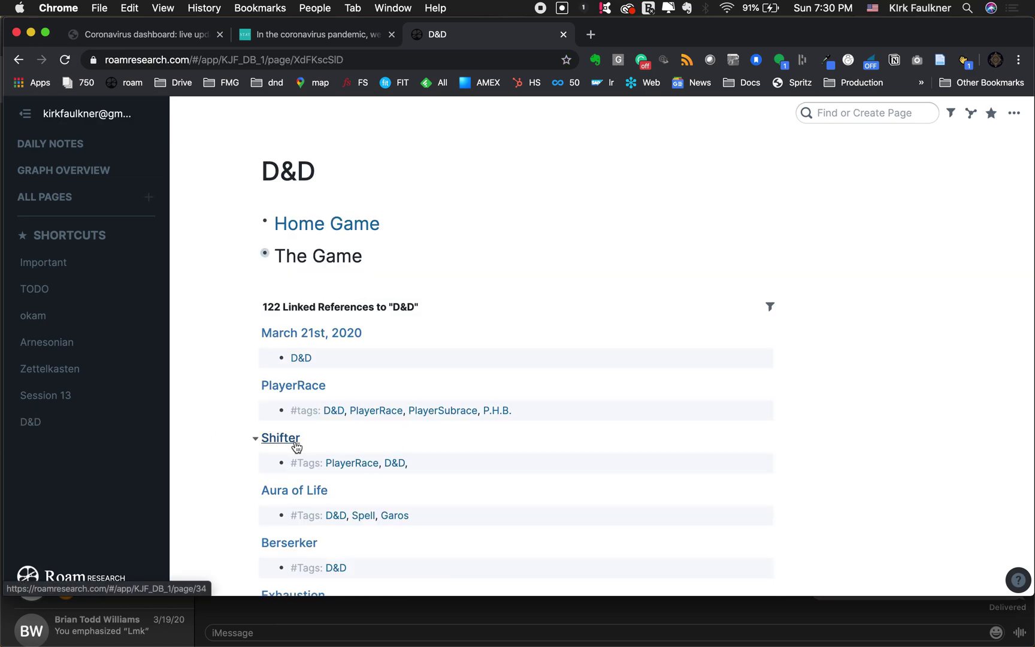
pyautogui.click(254, 259)
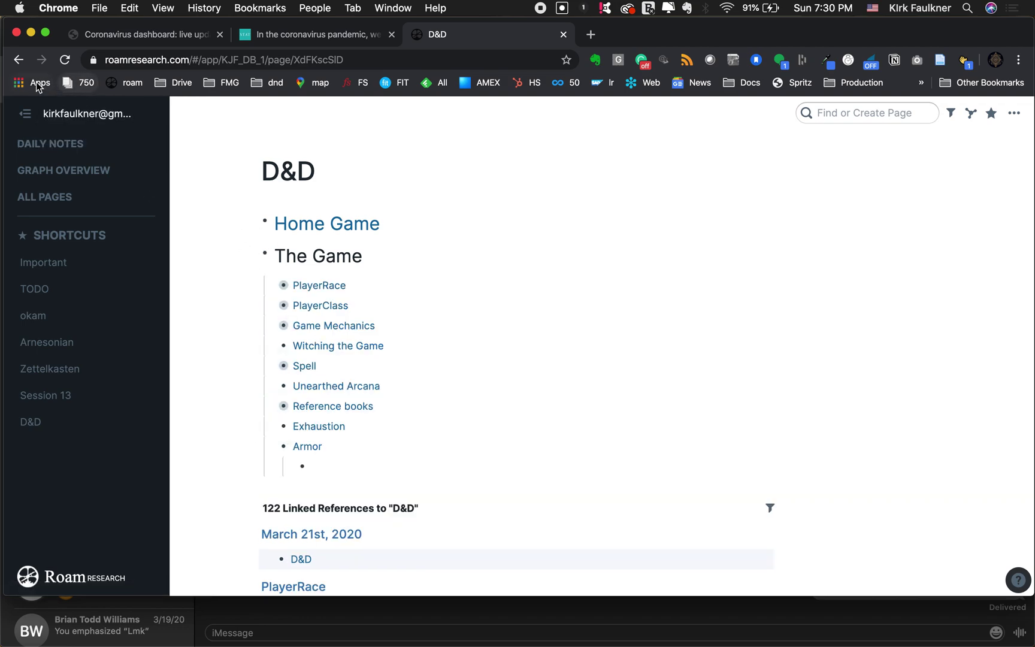
pyautogui.click(19, 60)
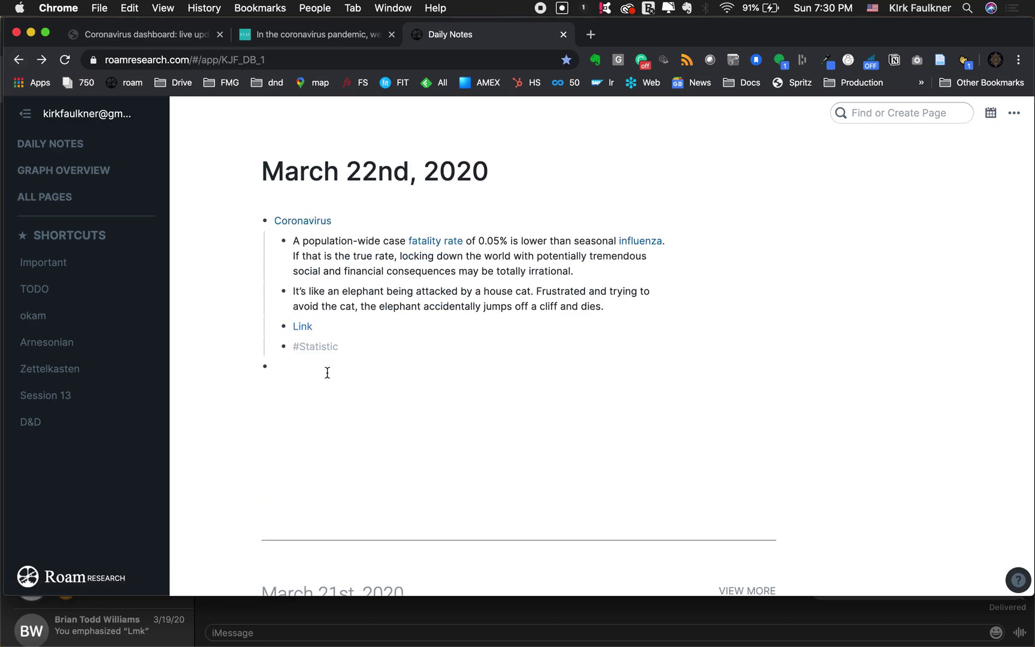
# Enter a page link to D&D in the empty top-level bullet below the Coronavirus notes
pyautogui.write('[[D')
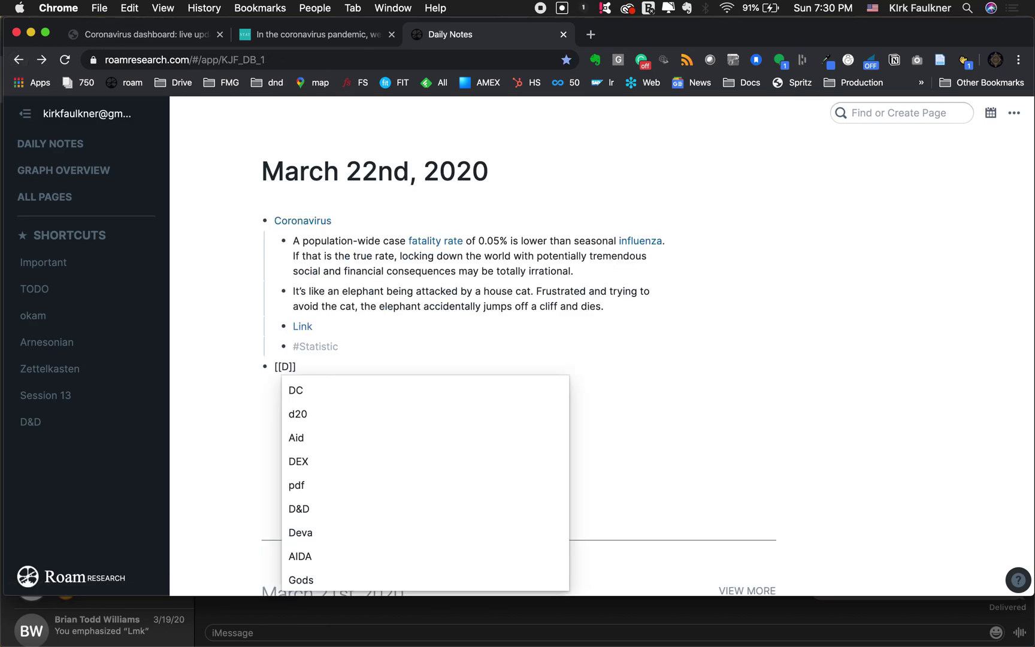
pyautogui.write('7')
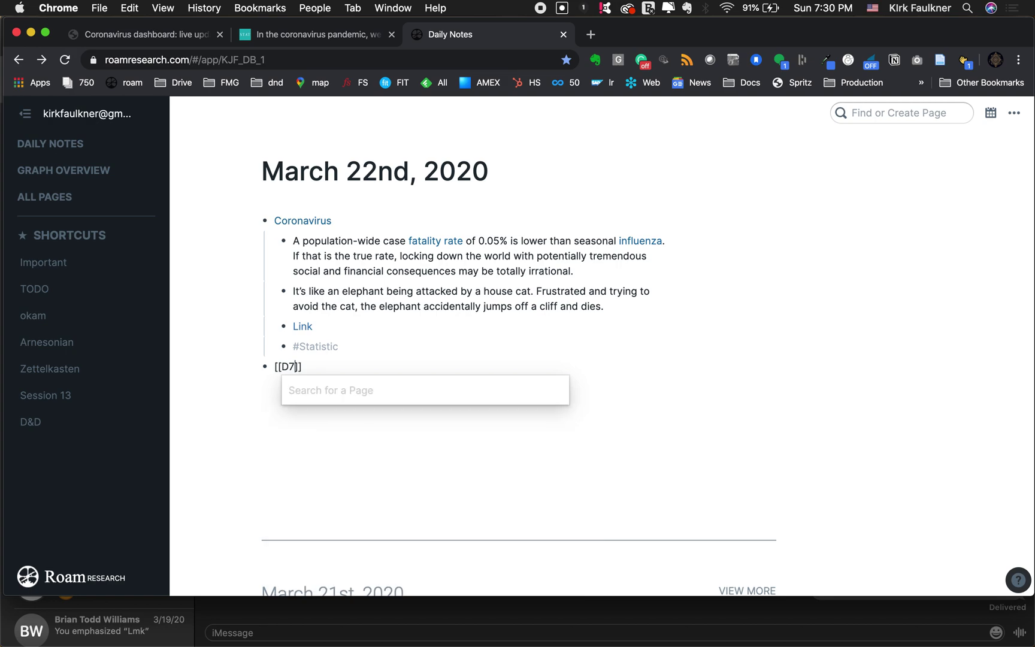
pyautogui.press('BackSpace')
pyautogui.write('&')
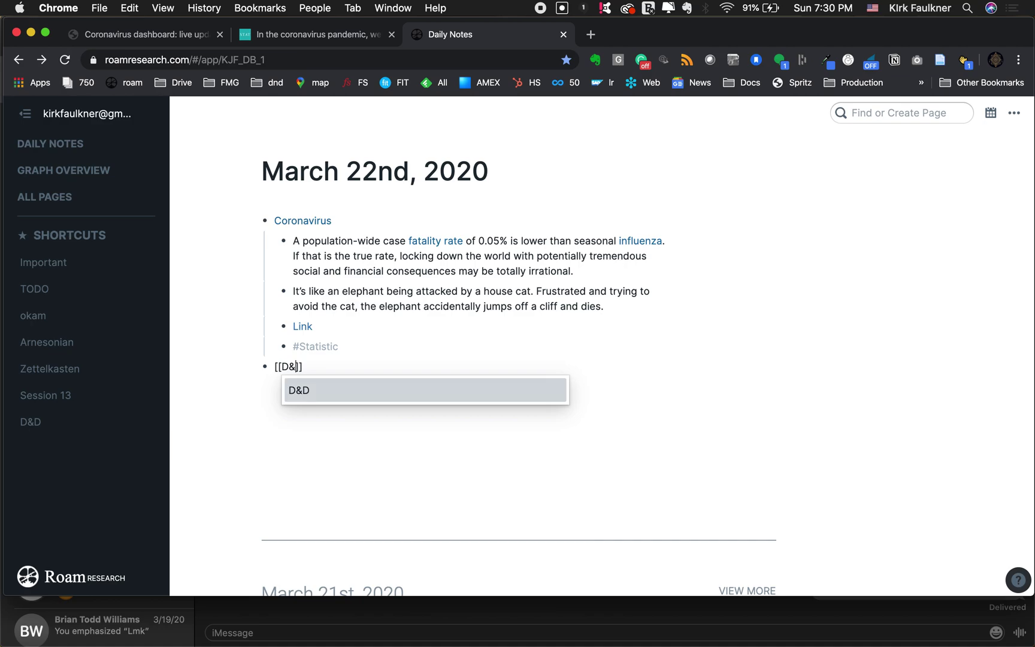
pyautogui.press('Return')
# Open the article through the source link to check it, and return to the daily notes
pyautogui.click(302, 327)
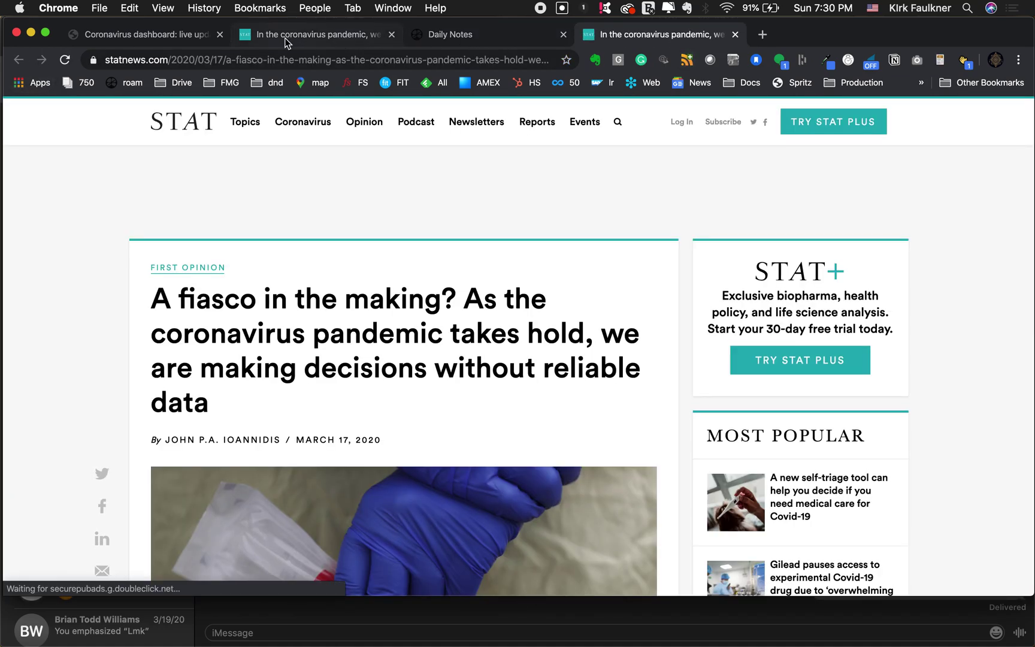
pyautogui.click(146, 36)
pyautogui.click(498, 31)
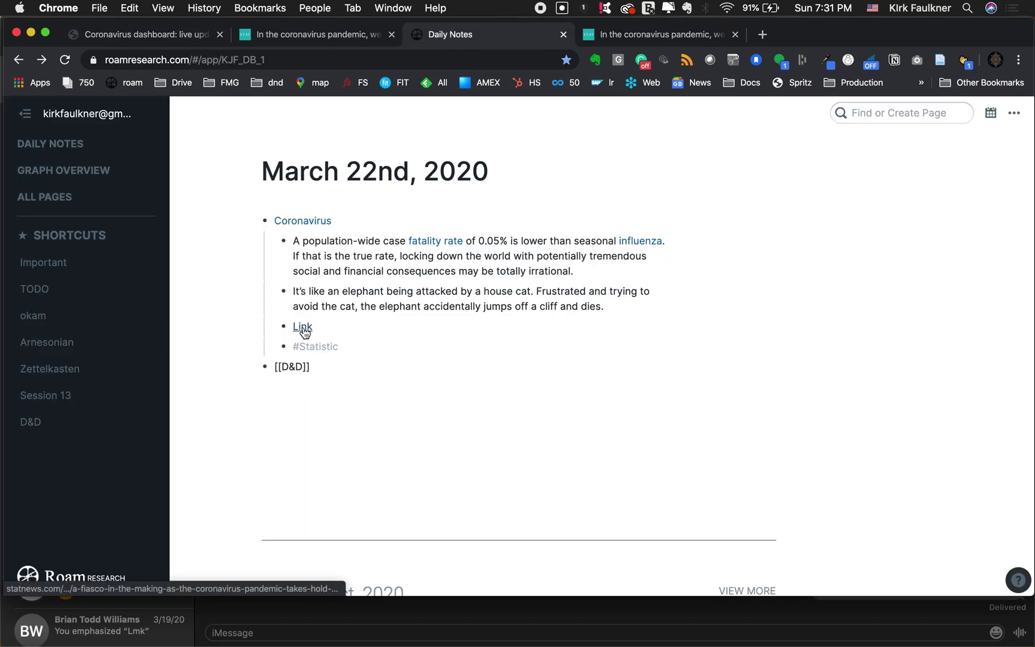
# Open the D&D page and look through the PlayerRace and PlayerClass entries expanded under The Game
pyautogui.rightClick(296, 366)
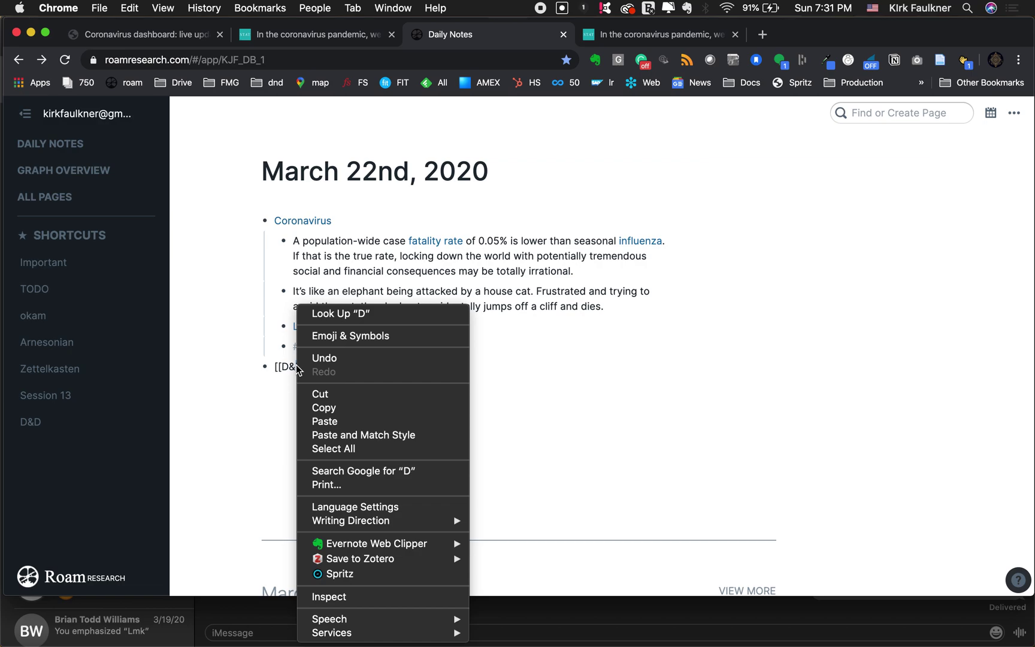
pyautogui.click(288, 375)
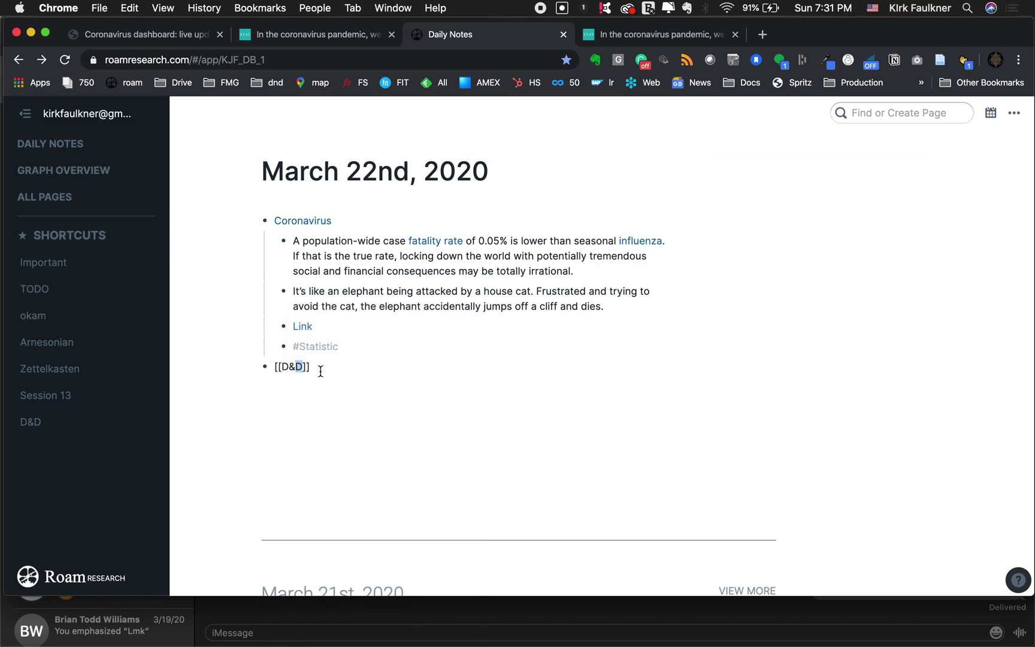
pyautogui.click(30, 422)
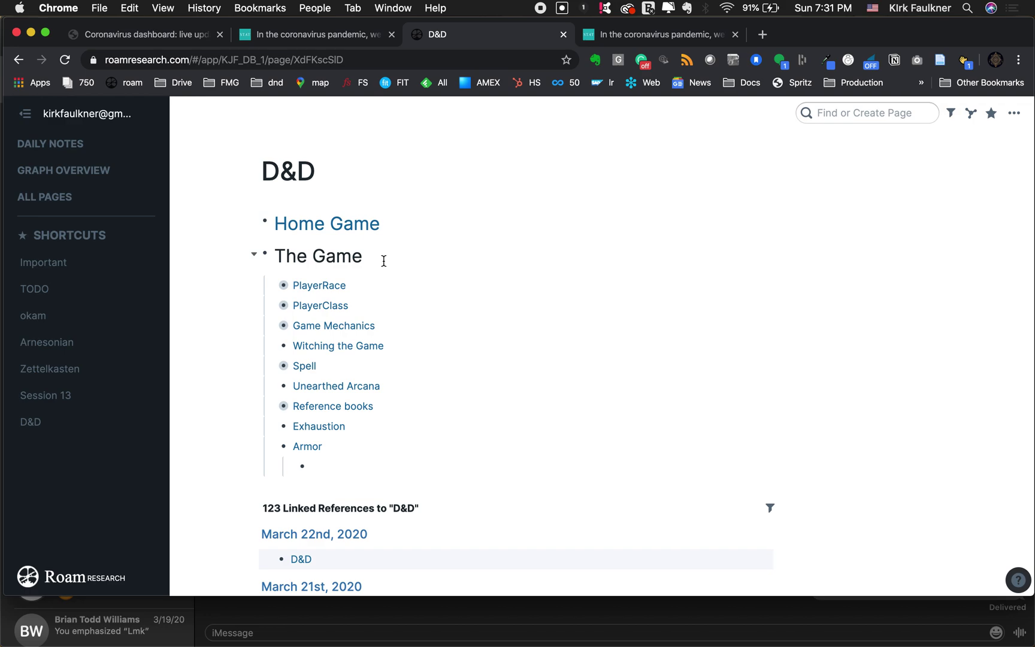
pyautogui.click(274, 287)
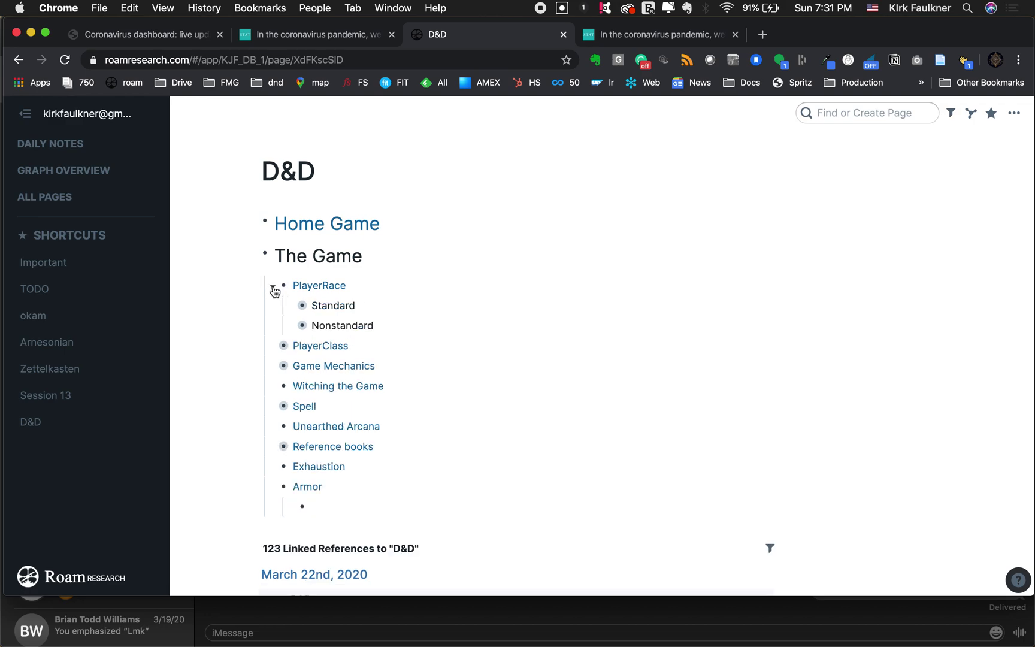
pyautogui.click(274, 346)
pyautogui.scroll(-5, 275, 346)
pyautogui.scroll(3, 275, 346)
pyautogui.scroll(-5, 304, 273)
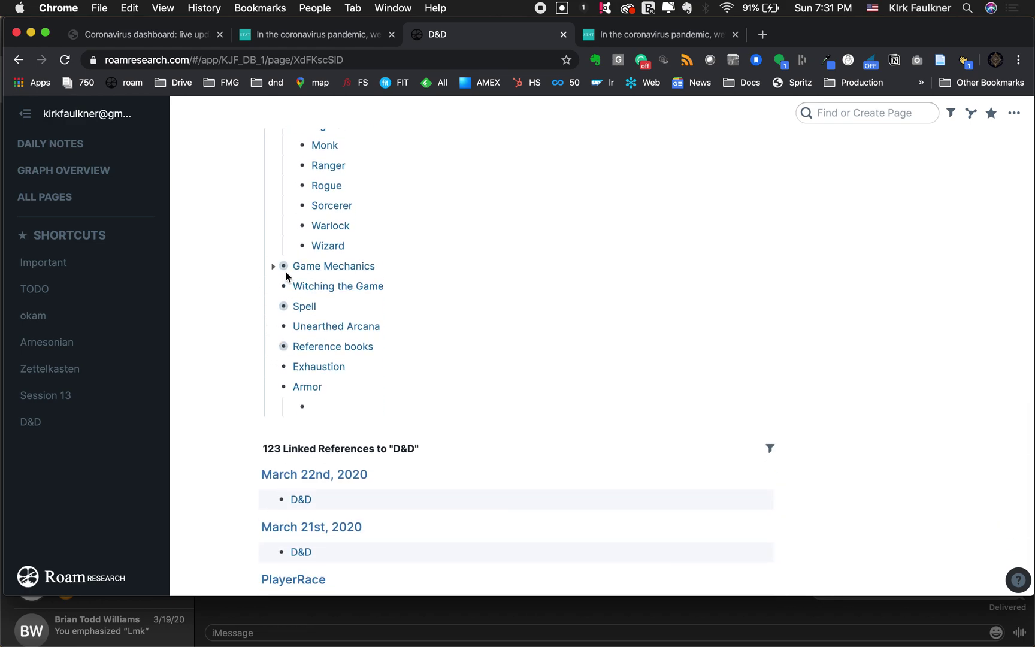
pyautogui.scroll(1, 297, 263)
# Open the Armor page, look through its expanded Armor Table, and return to the daily notes
pyautogui.click(314, 393)
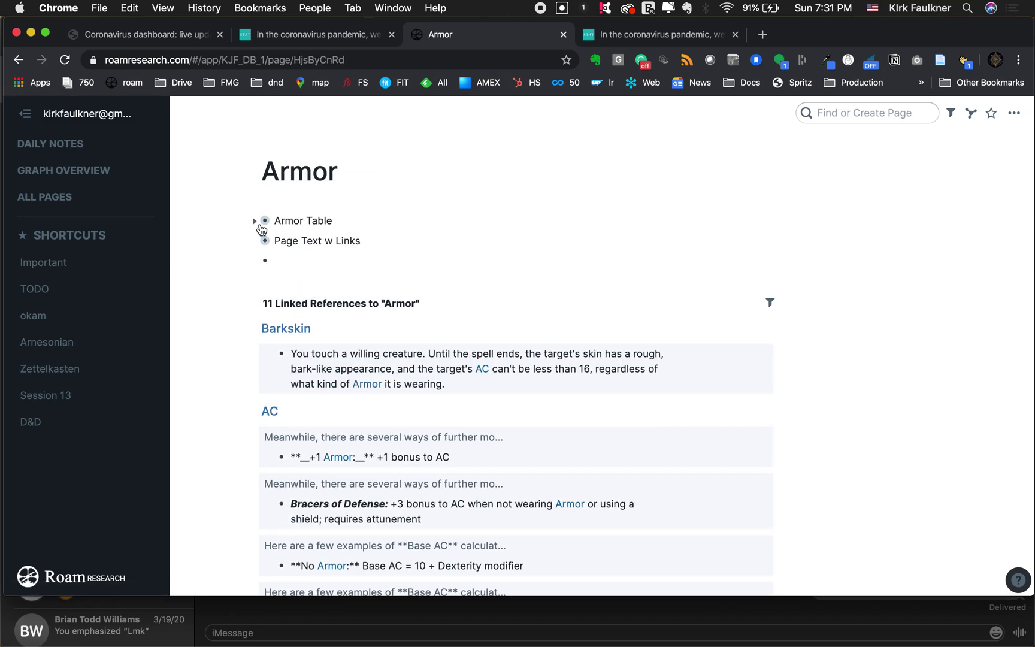
pyautogui.click(253, 223)
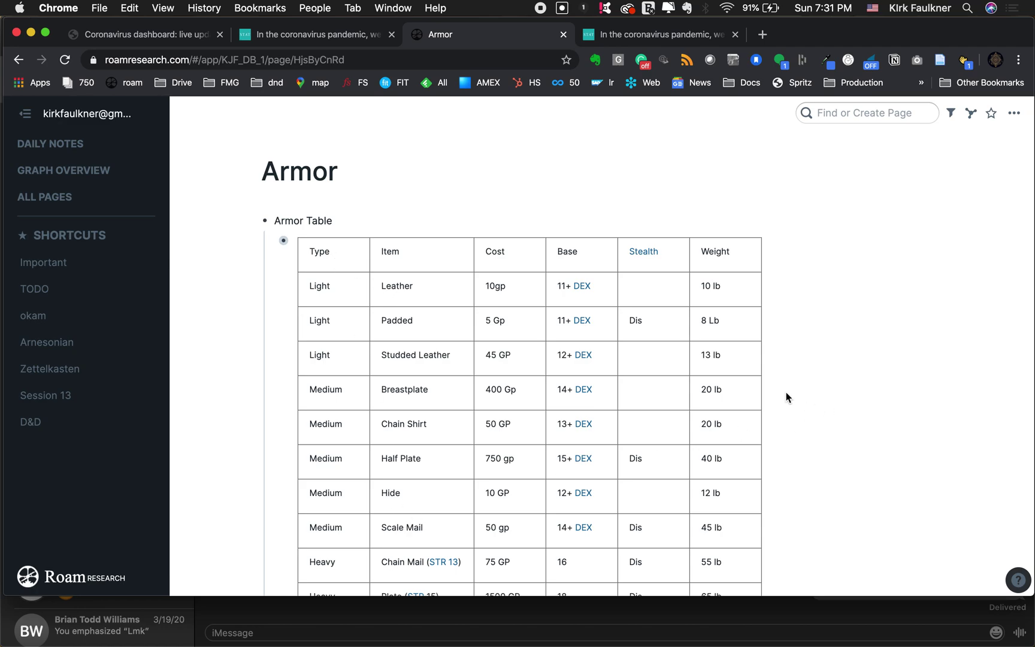
pyautogui.scroll(-10, 672, 257)
pyautogui.scroll(10, 673, 257)
pyautogui.click(60, 150)
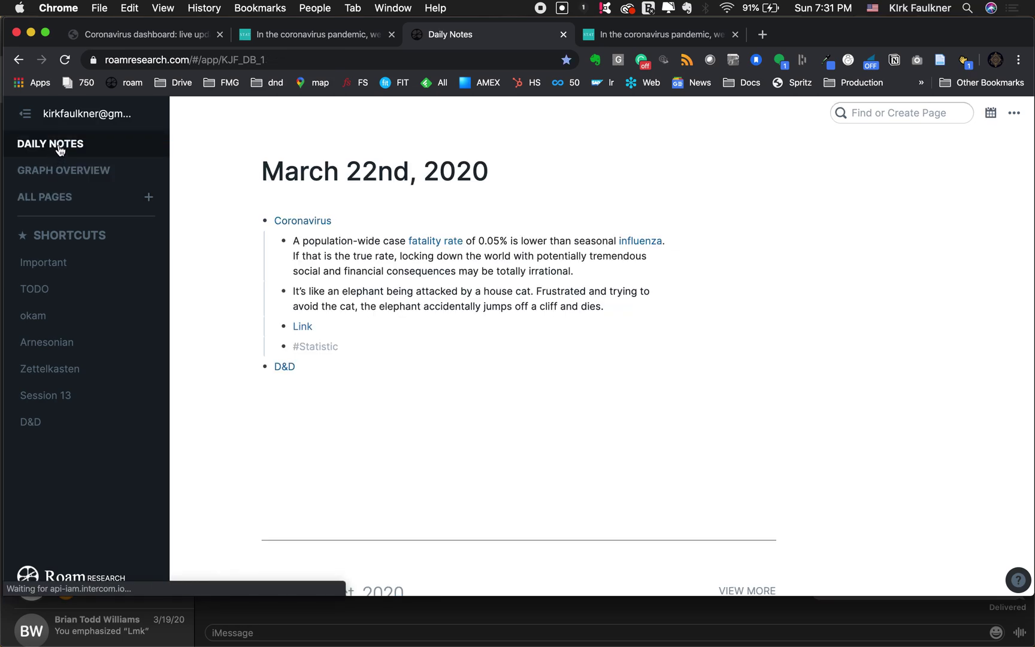
# Add a top-level bullet below D&D with a link to a new page named America, followed by an empty bullet
pyautogui.click(306, 367)
pyautogui.press('Return')
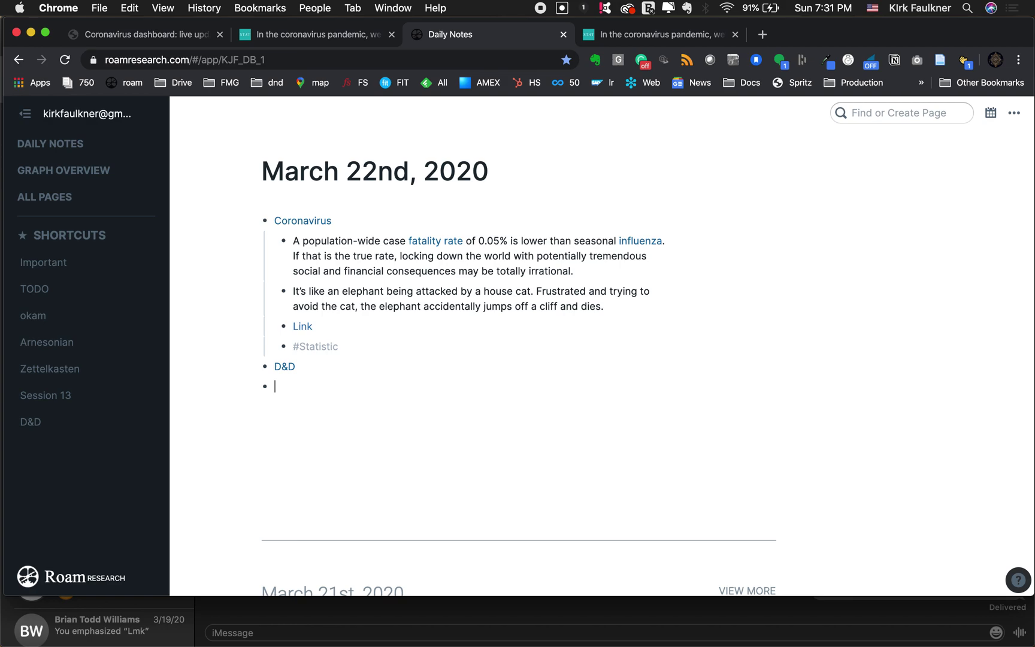
pyautogui.write('[[')
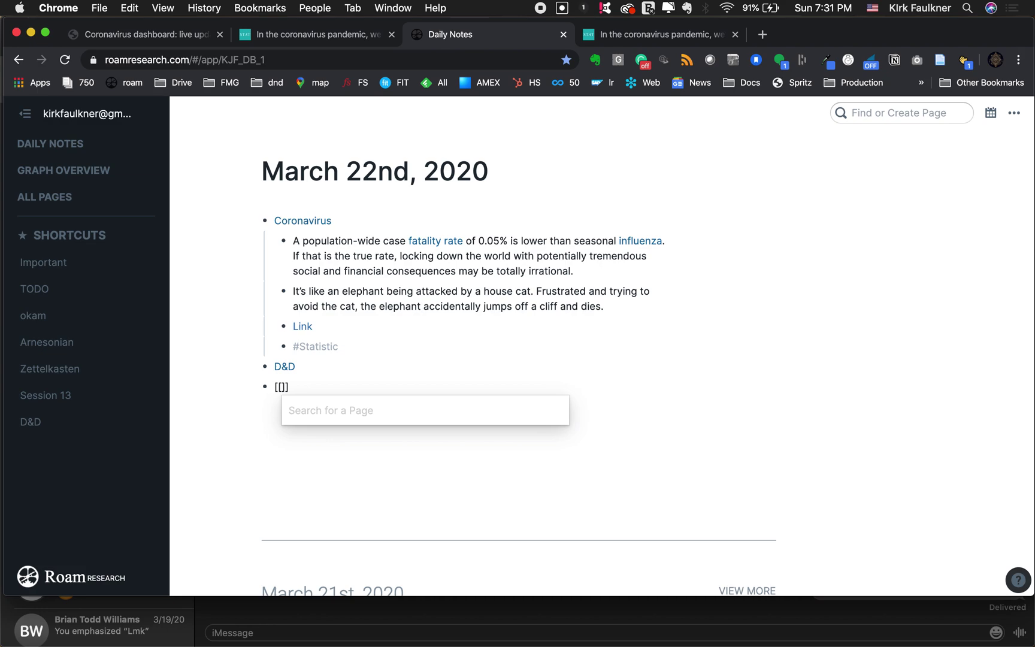
pyautogui.write('America')
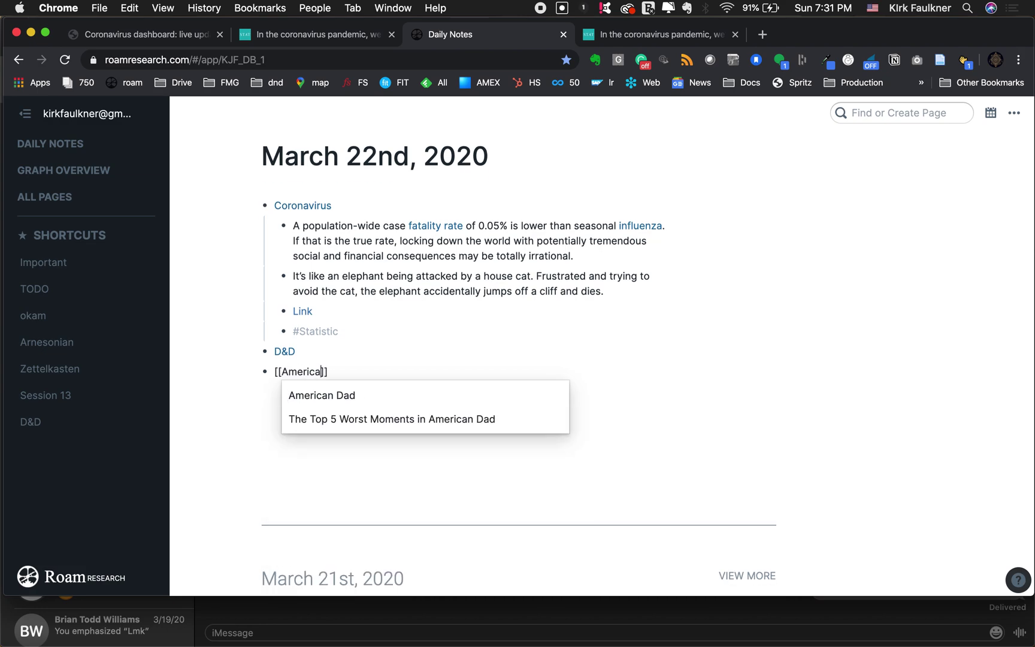
pyautogui.press('End')
pyautogui.press('Return')
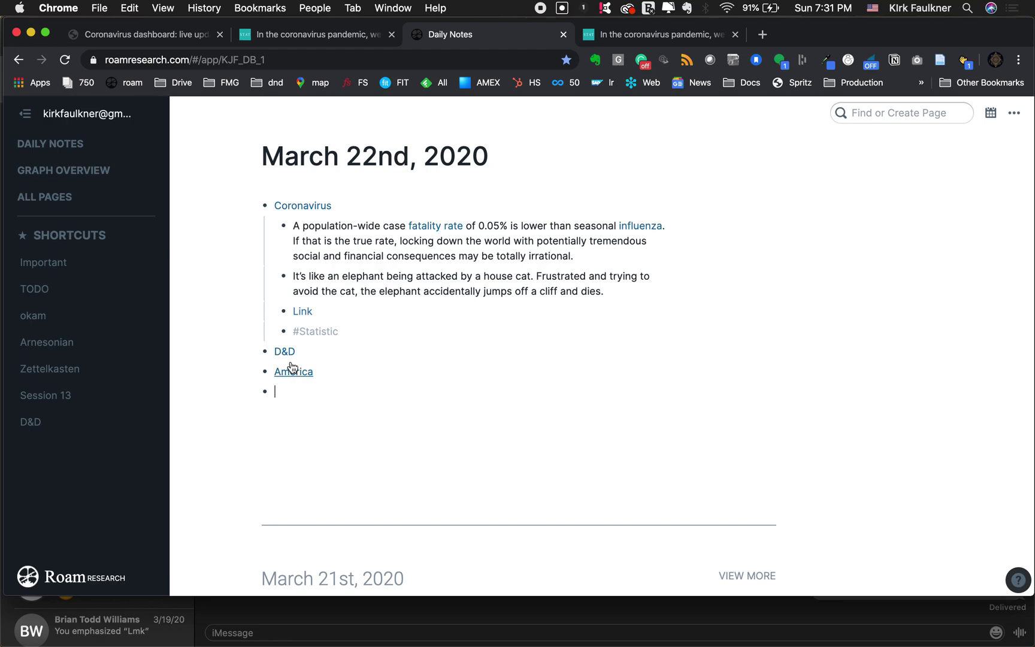
# Open the America page and look through its expanded unlinked references
pyautogui.click(290, 371)
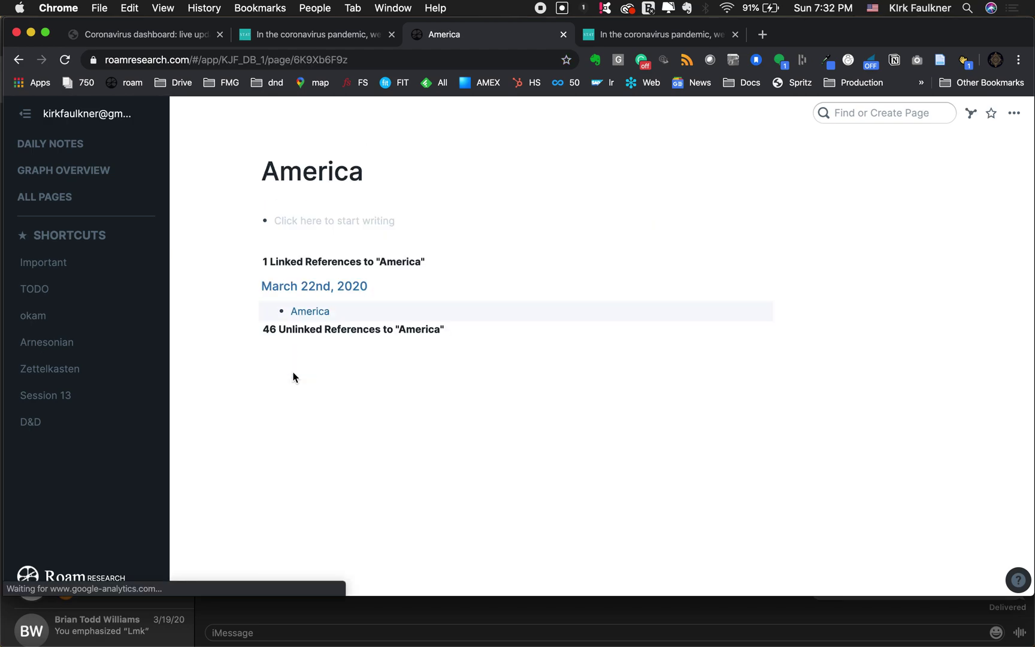
pyautogui.click(256, 331)
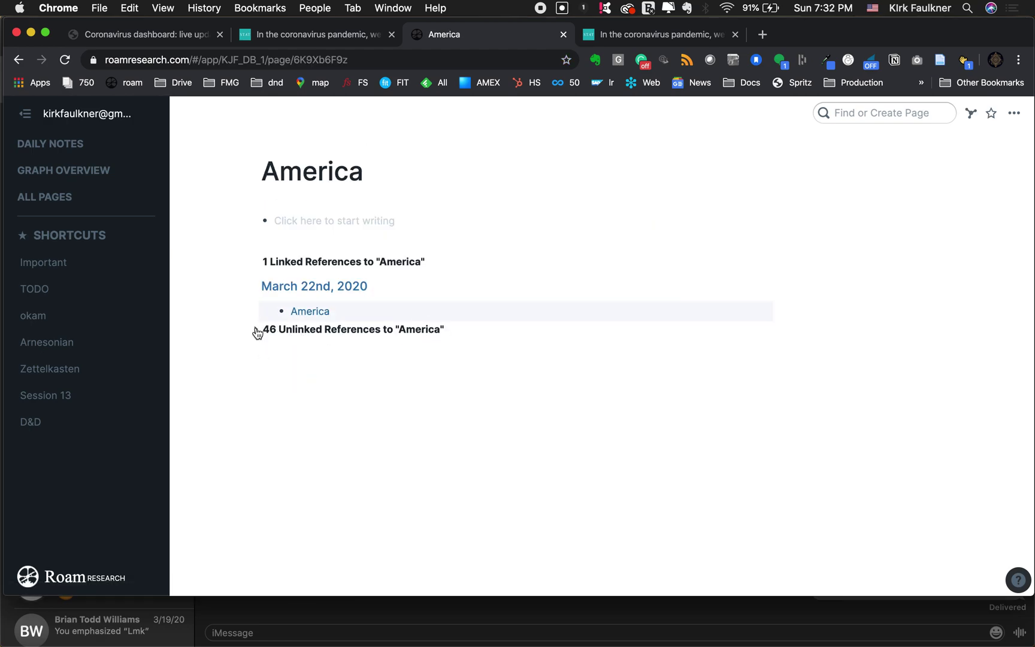
pyautogui.scroll(-2, 339, 323)
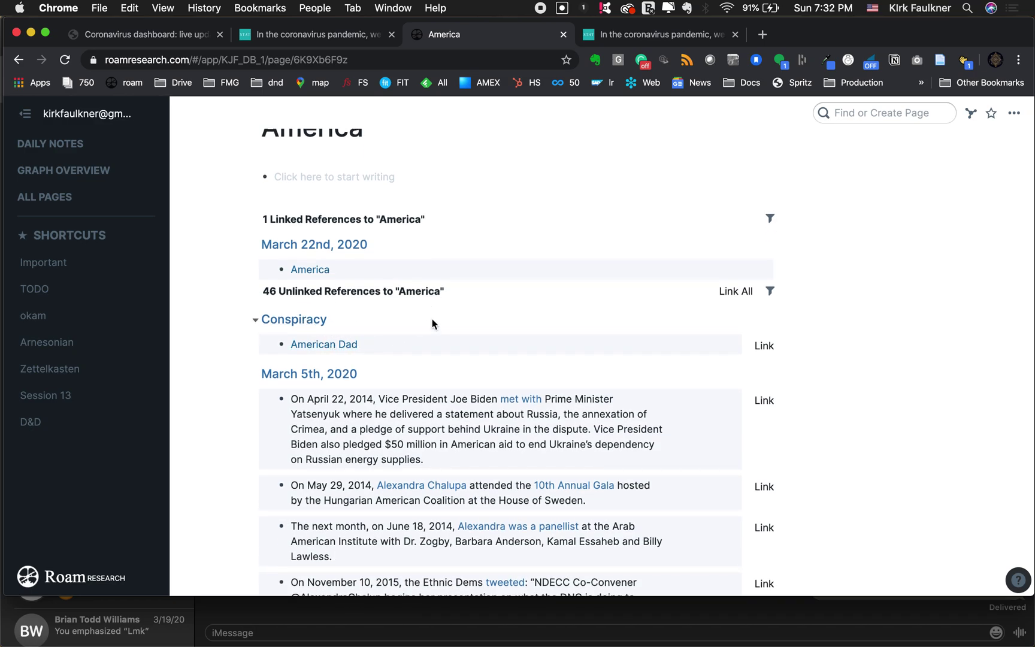
pyautogui.scroll(-4, 432, 302)
pyautogui.scroll(-1, 431, 302)
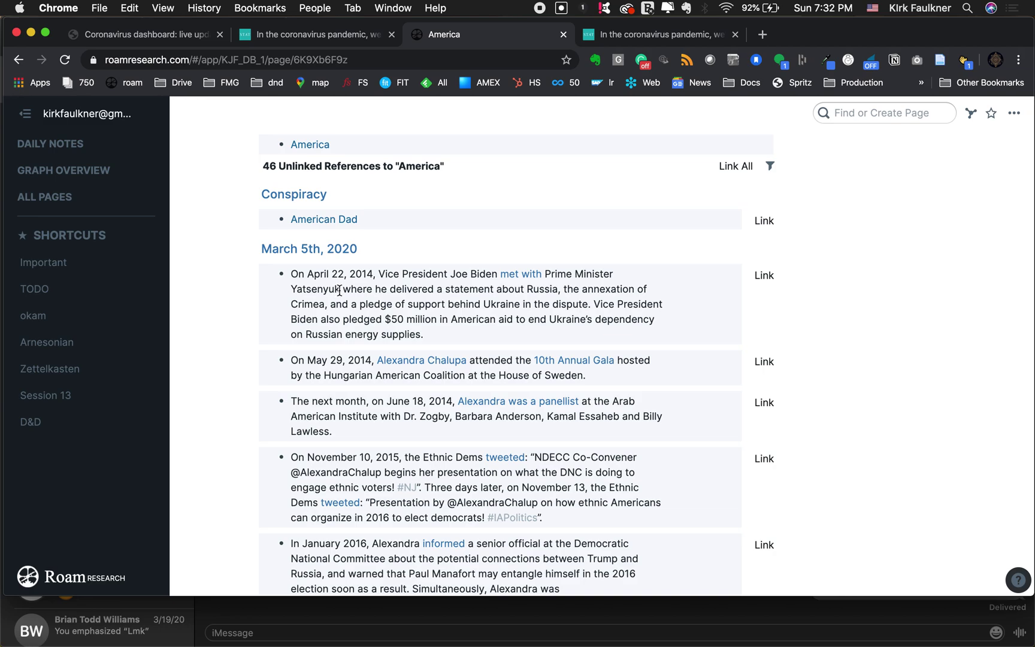
# In the April 22, 2014 reference under March 5th, 2020, turn Joe Biden, Yatsenyuk and Ukraine into page links
pyautogui.click(454, 267)
pyautogui.hotkey('shift', 'Up')
pyautogui.keyDown('shift'); pyautogui.click(497, 273); pyautogui.keyUp('shift')
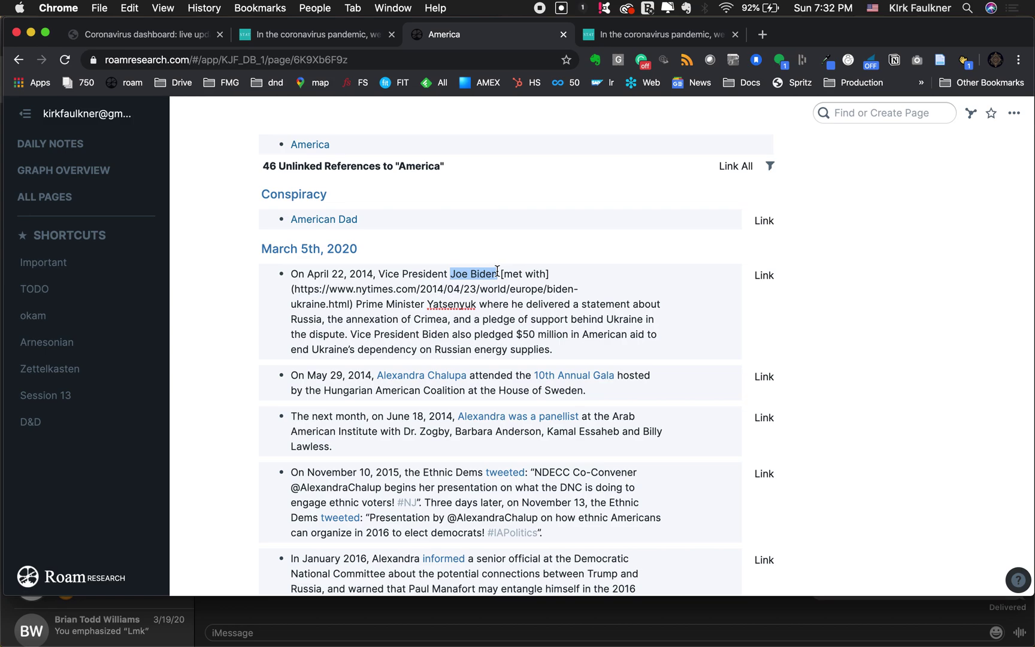
pyautogui.write('[[')
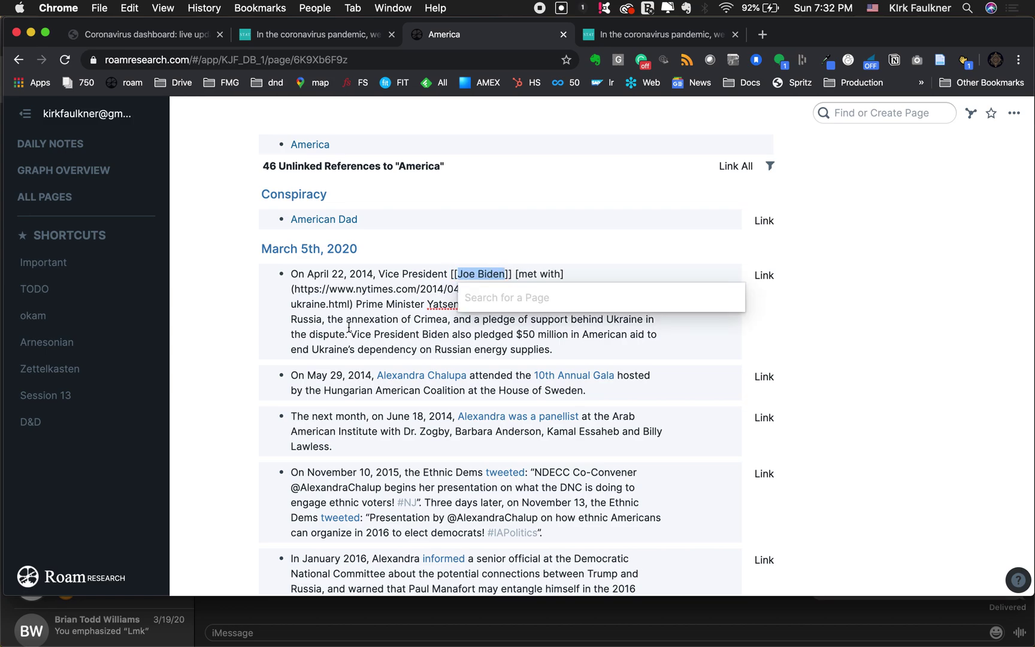
pyautogui.click(381, 320)
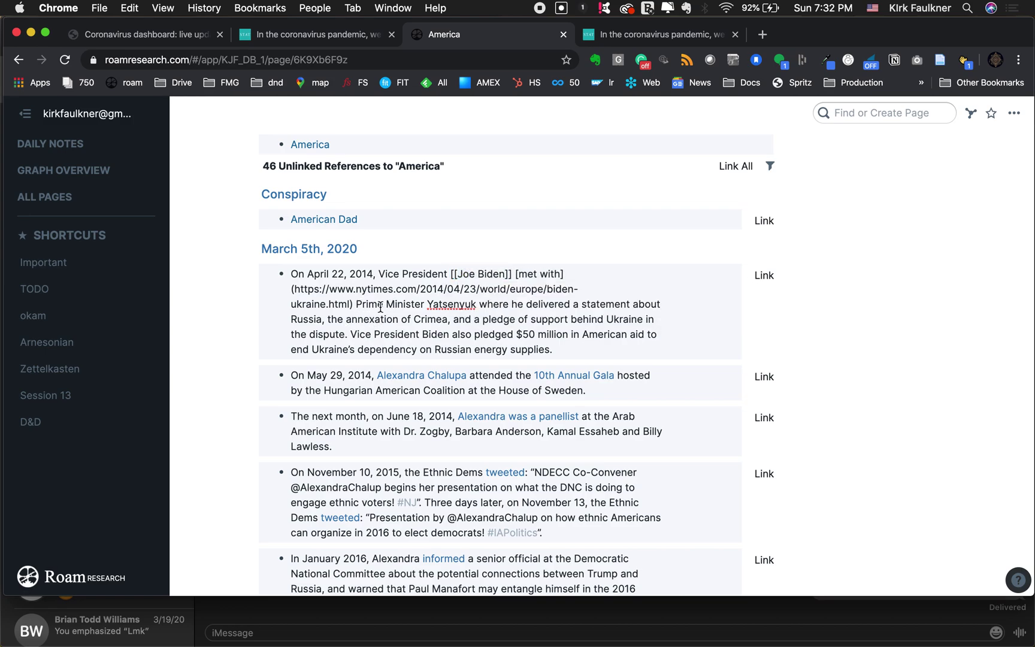
pyautogui.doubleClick(435, 304)
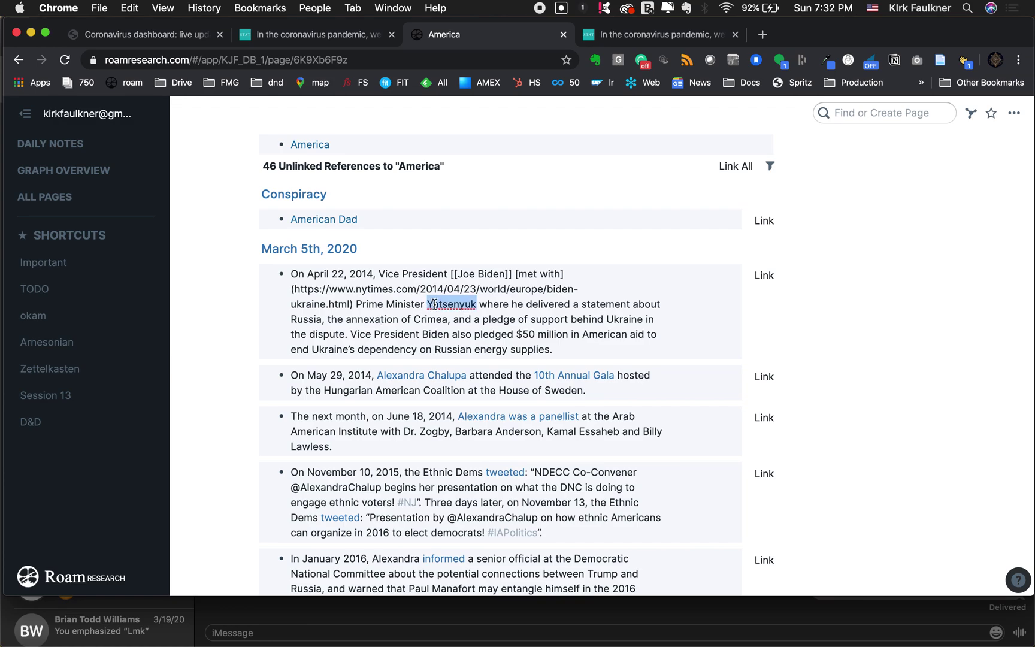
pyautogui.write('[[')
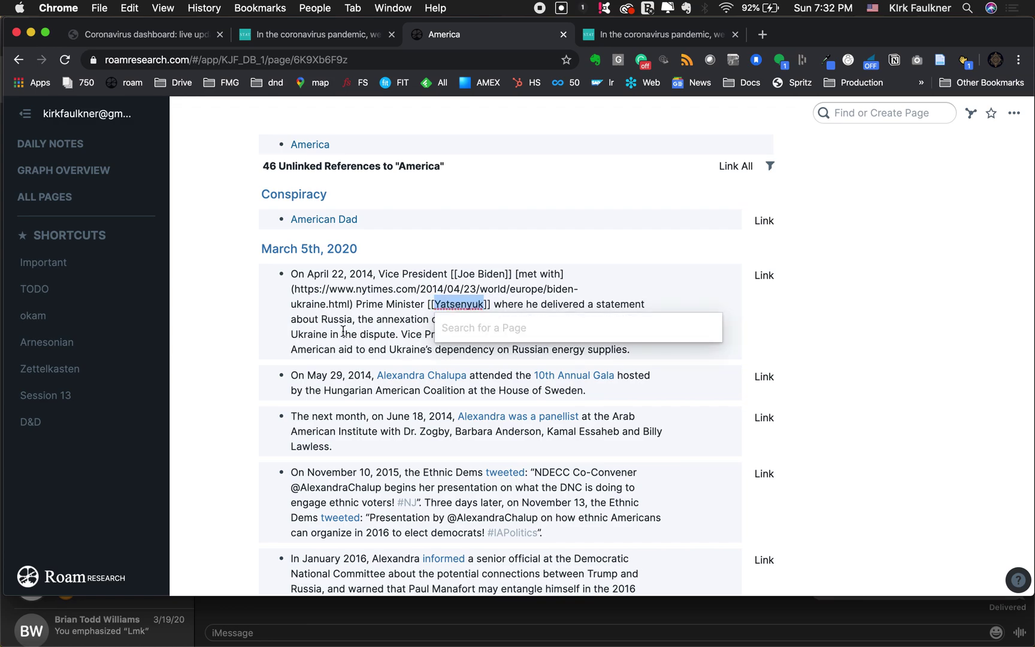
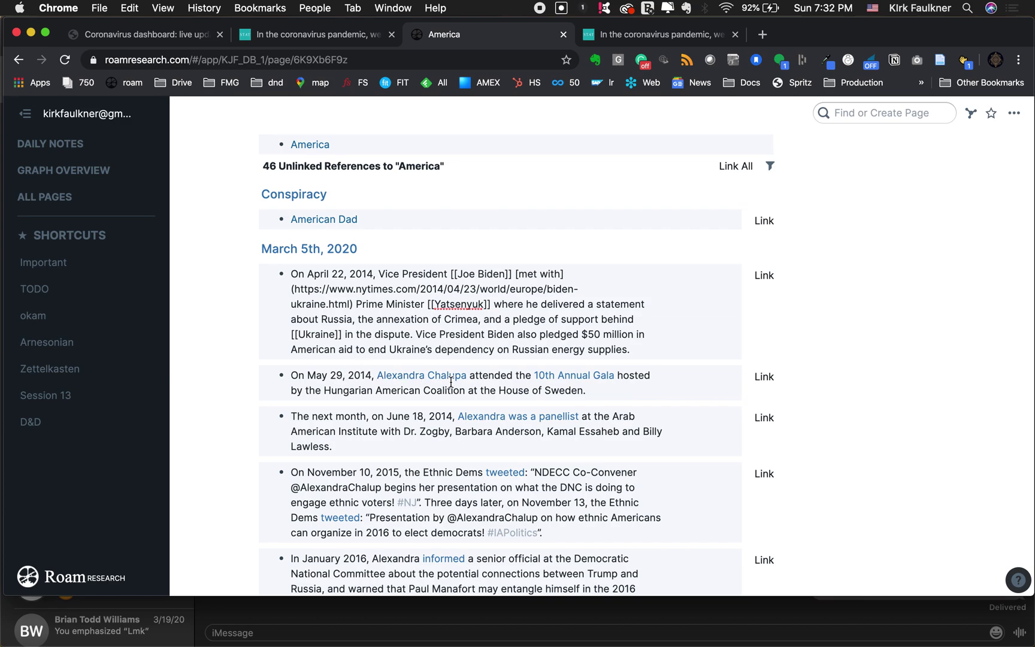
# In the May 29, 2014 reference, add a page link with the gala attendee's full name directly before the existing web link on that name
pyautogui.click(441, 382)
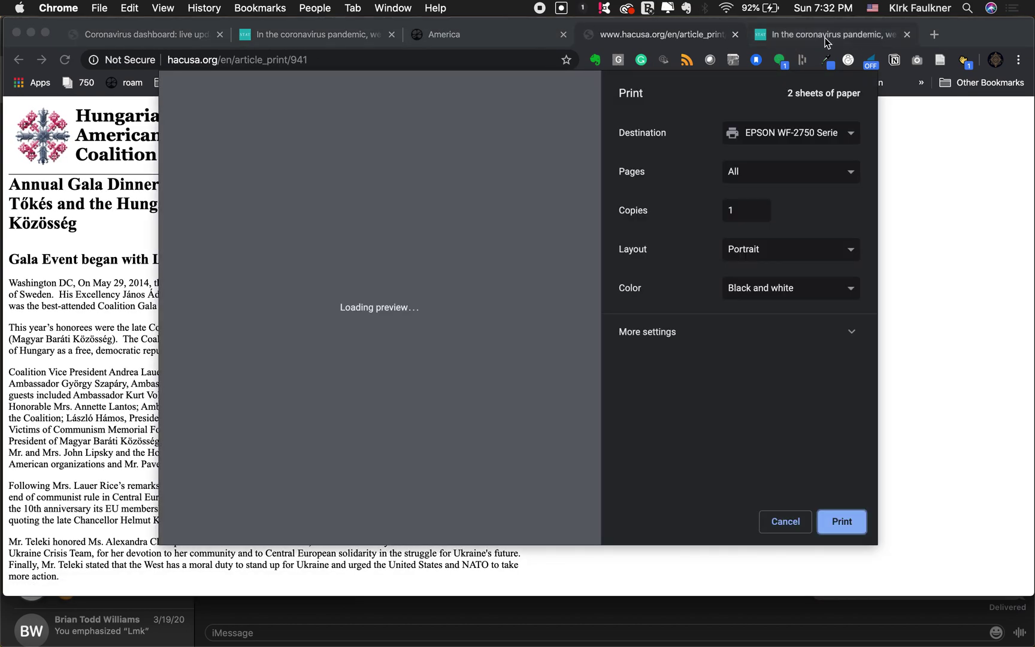
pyautogui.click(480, 36)
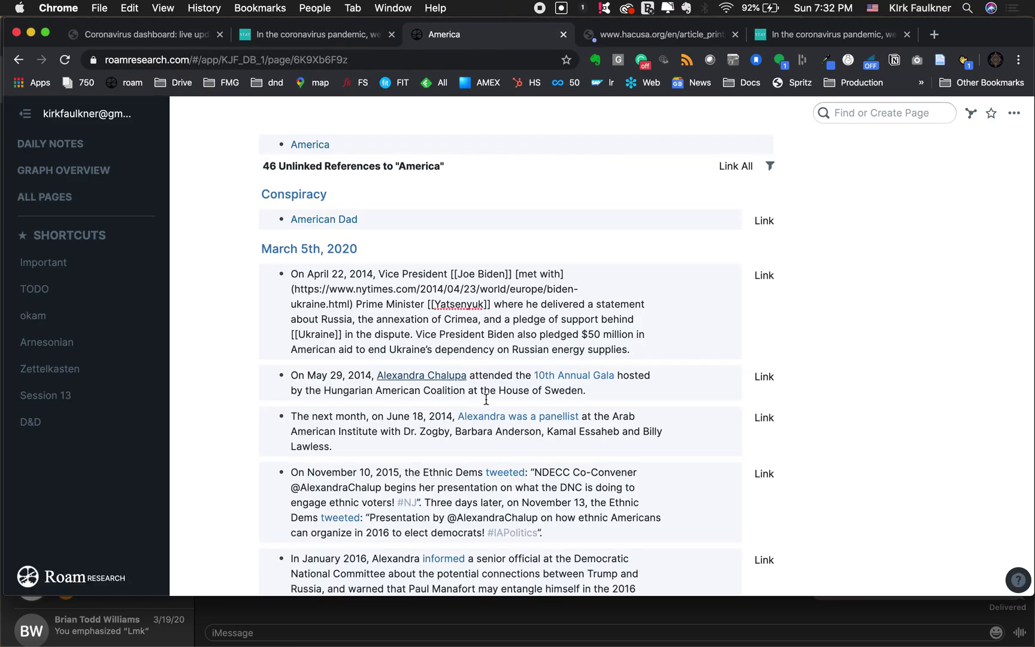
pyautogui.click(494, 377)
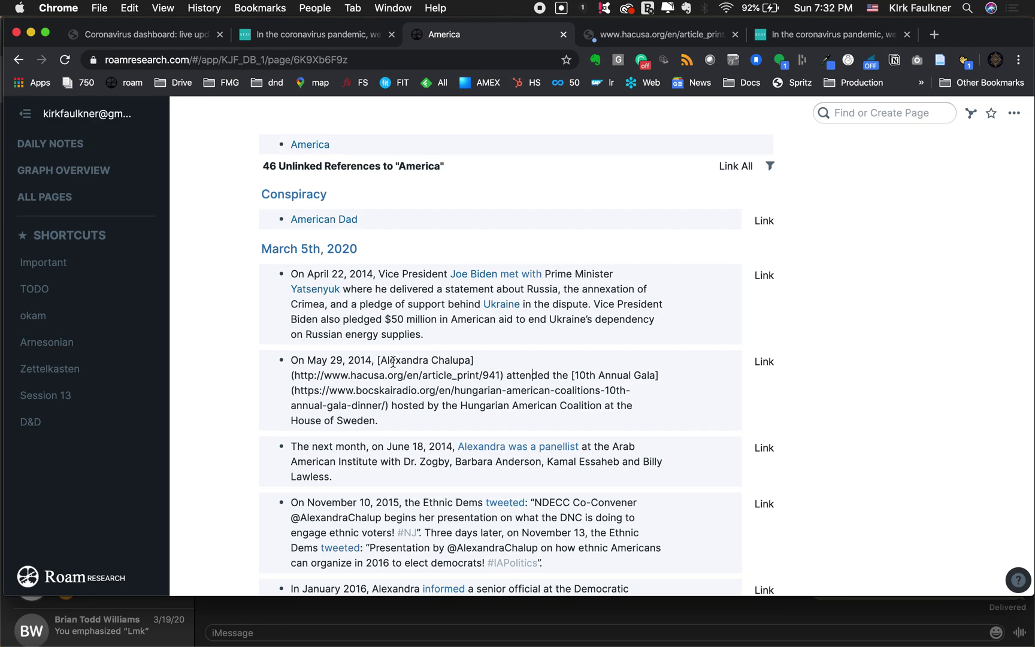
pyautogui.moveTo(383, 360); pyautogui.dragTo(471, 359)
pyautogui.press('super+c')
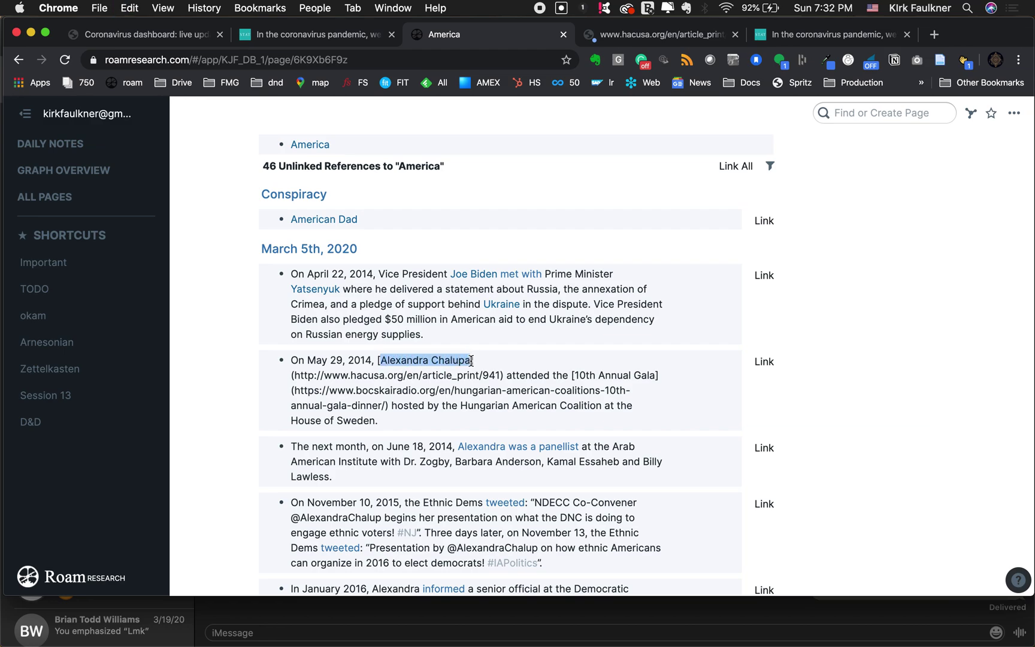
pyautogui.press('Left')
pyautogui.write('[[')
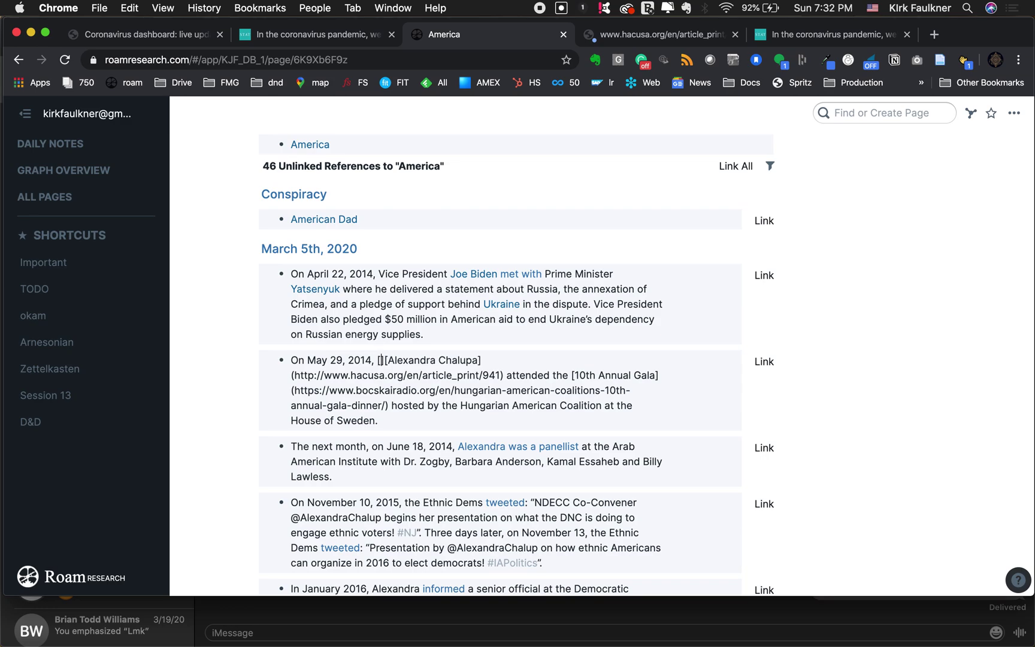
pyautogui.press('super+v')
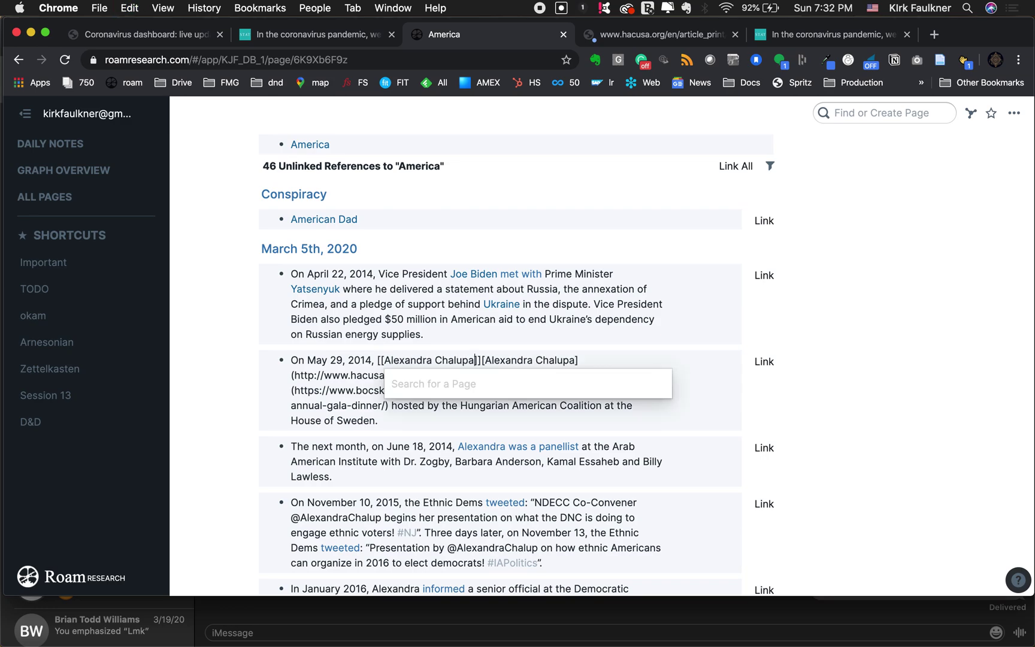
pyautogui.click(377, 462)
# Open the gala attendee's new page, check its unlinked references, and return to the America page
pyautogui.click(444, 362)
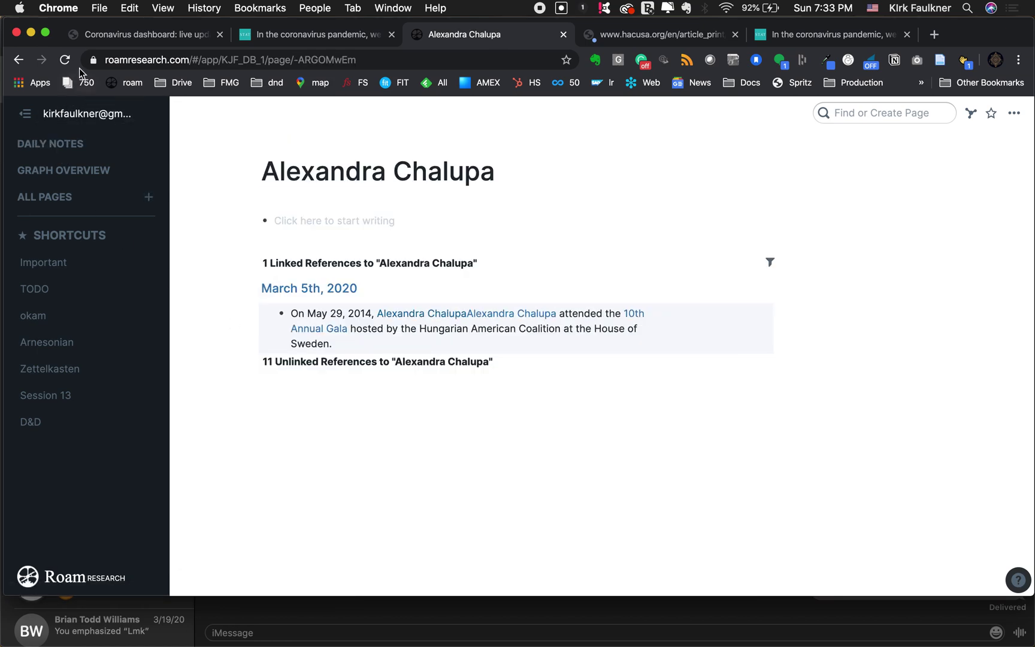
pyautogui.click(256, 362)
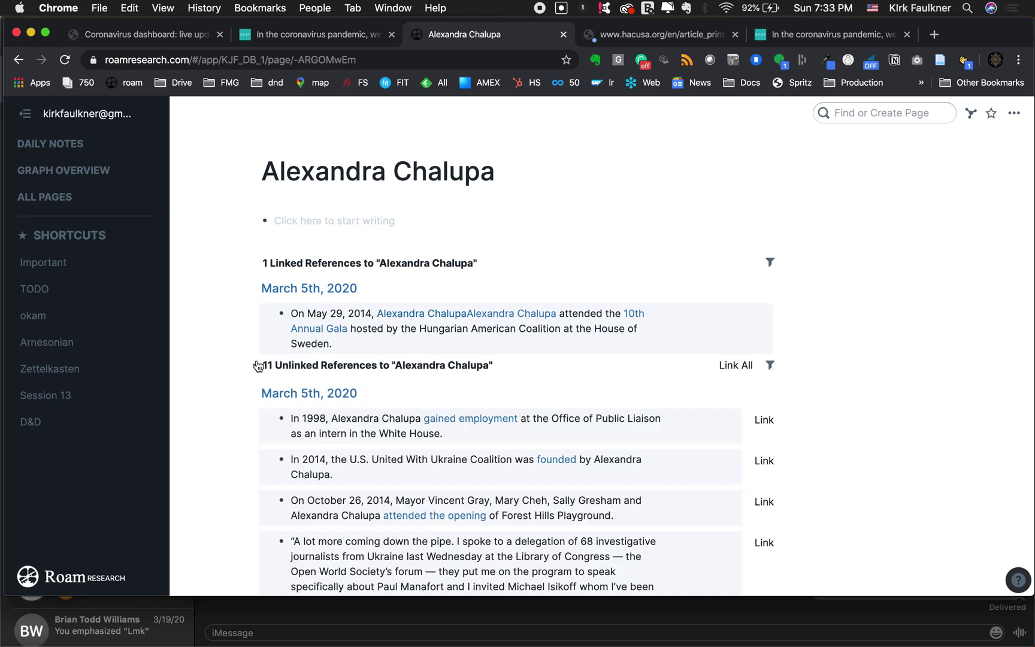
pyautogui.click(257, 366)
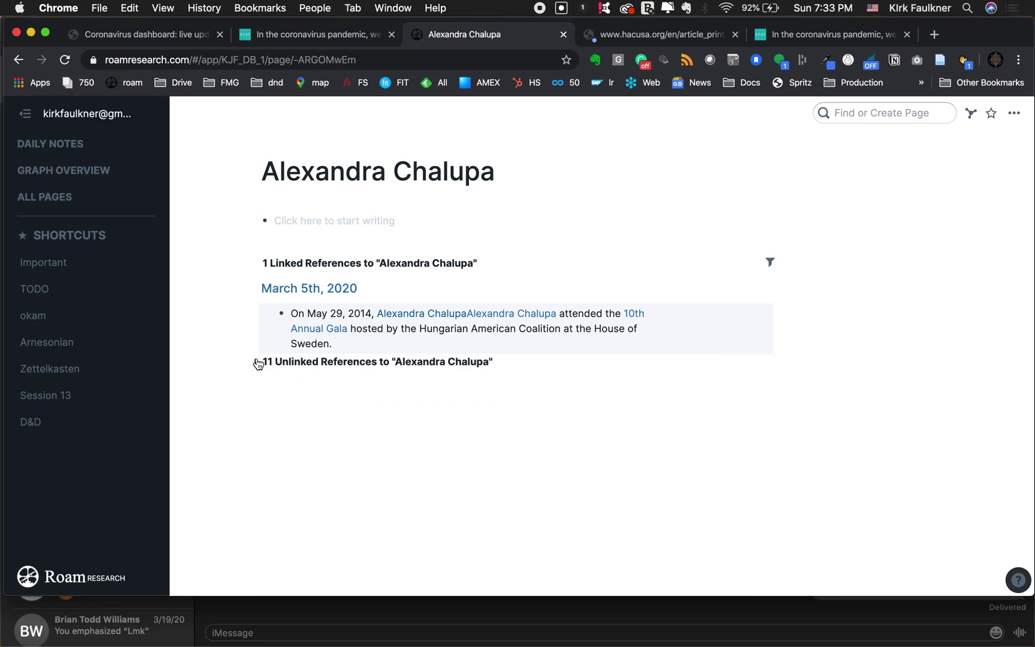
pyautogui.click(19, 60)
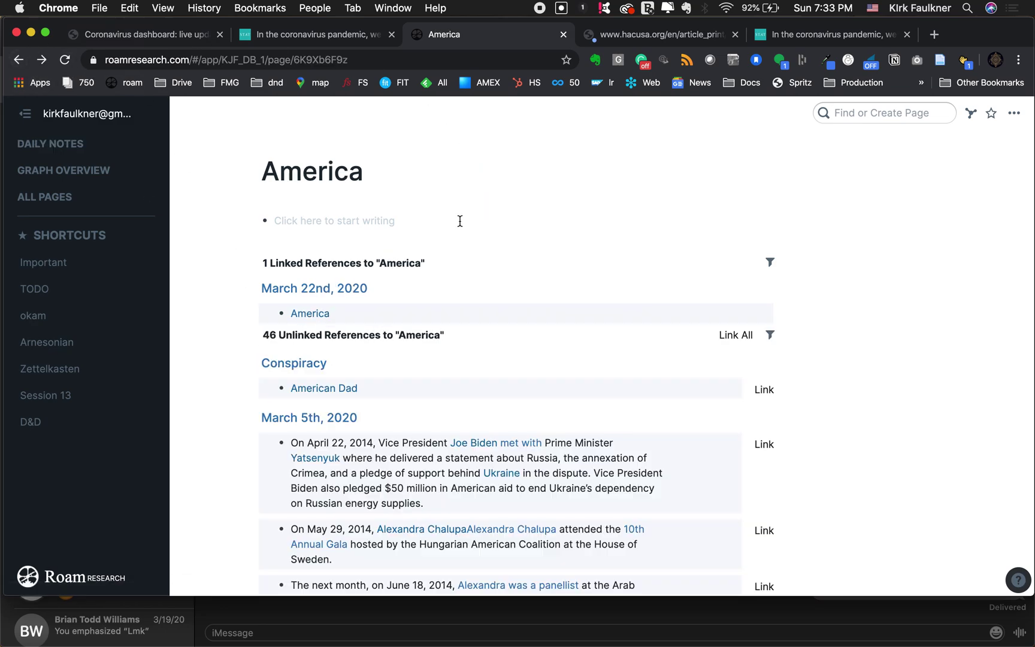
# Look through the America page's unlinked references, from the March 5th, 2020 entries through Kaizen and Roger Smith to Barefoot's World
pyautogui.scroll(-20, 410, 466)
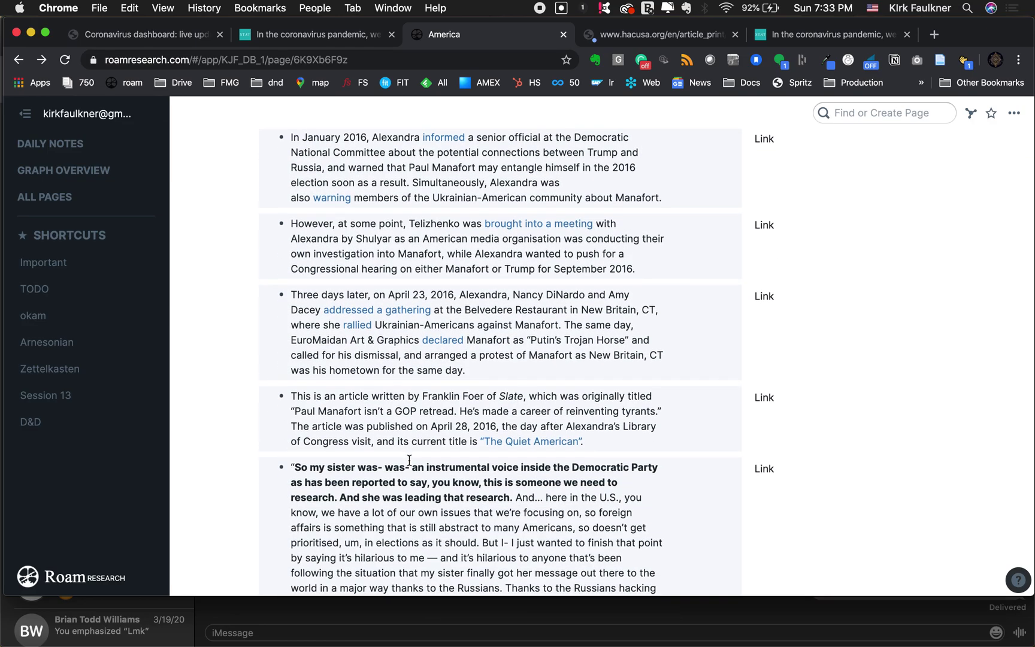
pyautogui.scroll(-5, 411, 466)
pyautogui.scroll(10, 410, 466)
pyautogui.scroll(-3, 410, 460)
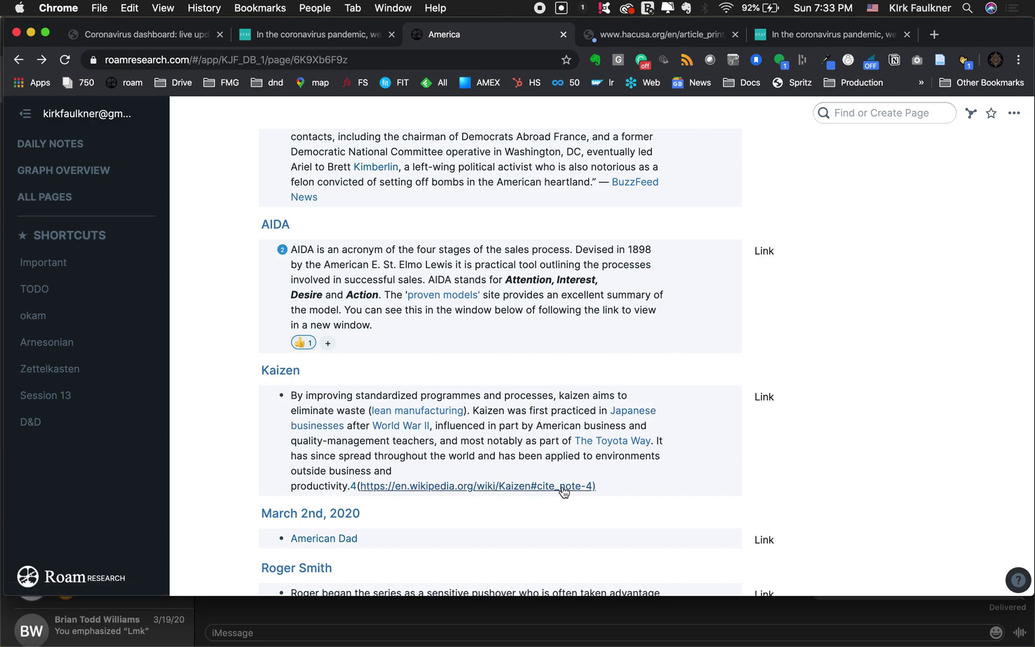
pyautogui.scroll(-5, 453, 346)
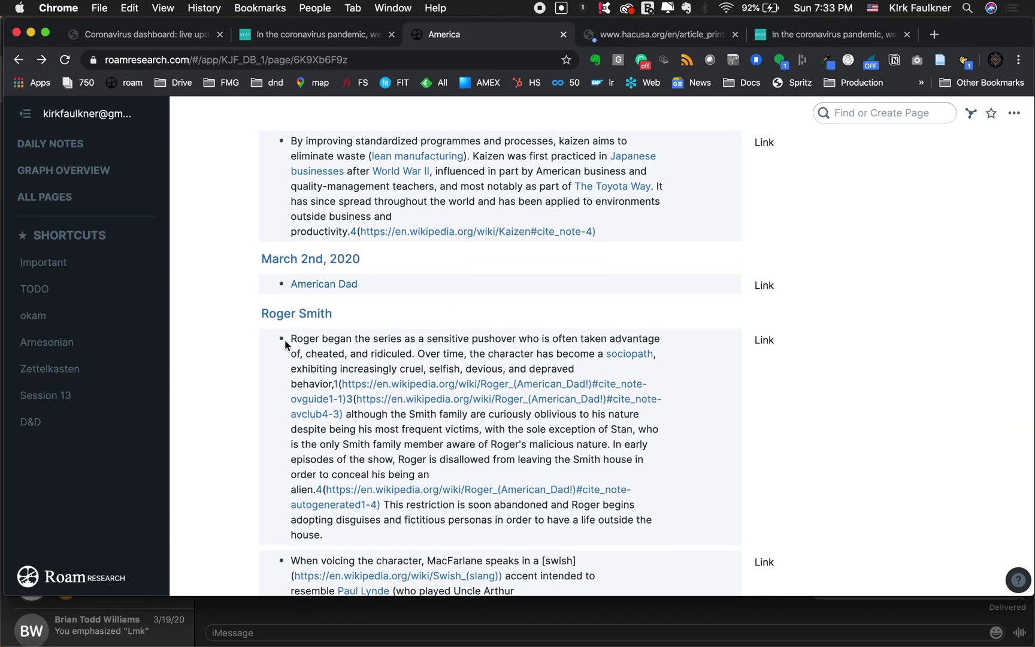
pyautogui.scroll(-7, 331, 318)
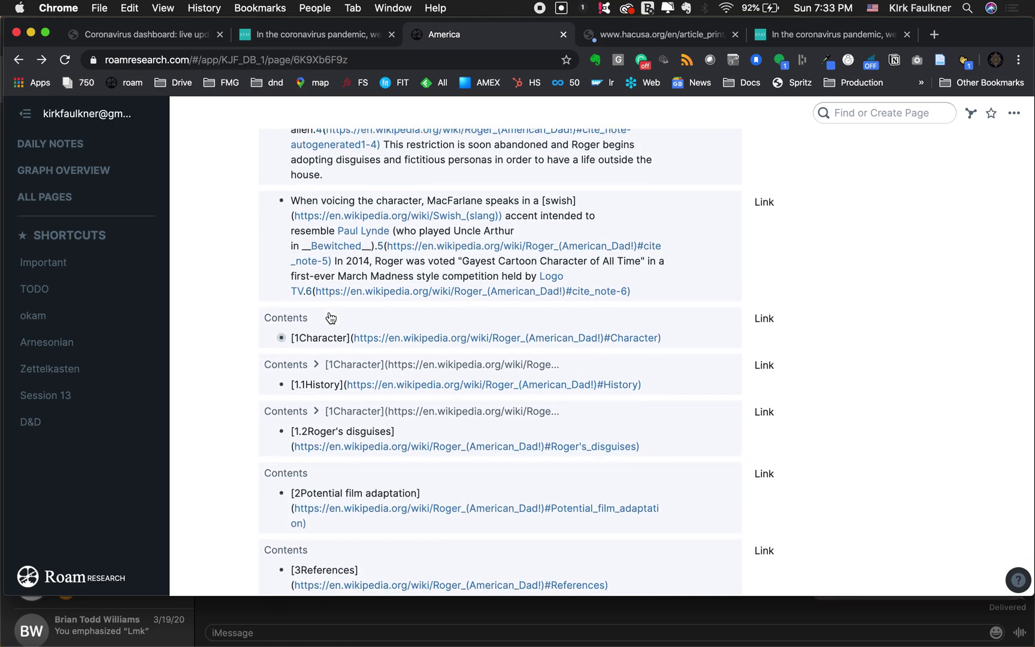
pyautogui.scroll(-6, 332, 317)
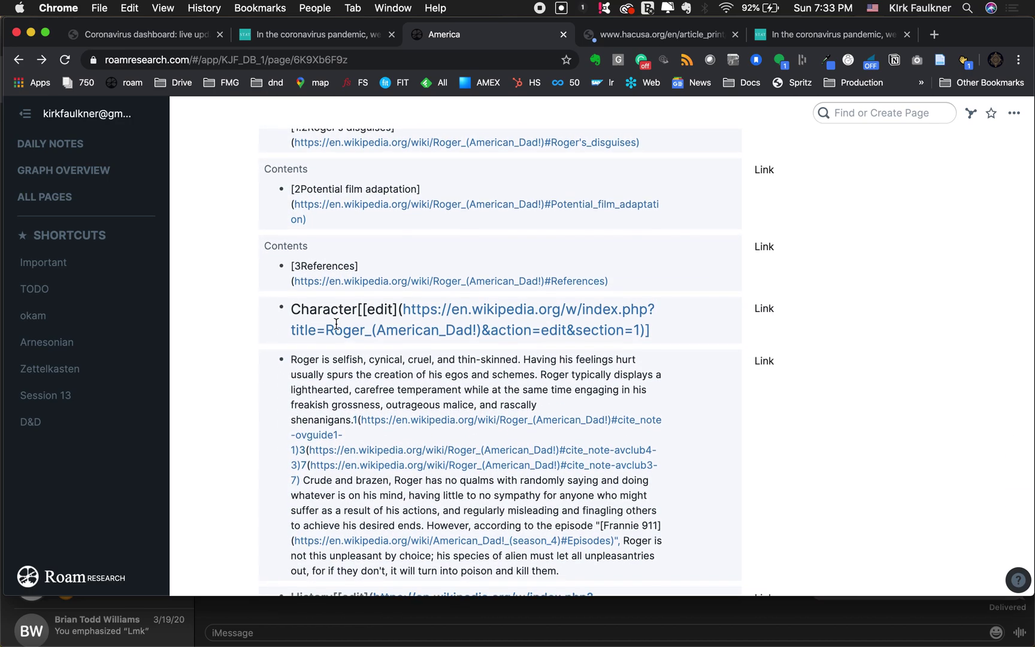
pyautogui.scroll(-13, 336, 323)
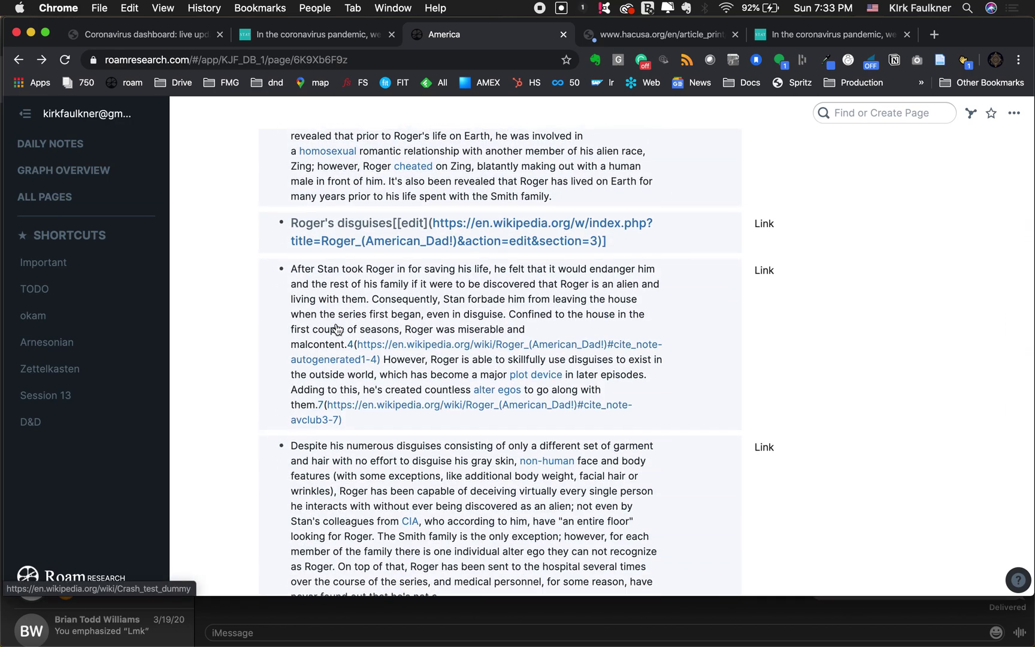
pyautogui.scroll(-15, 336, 324)
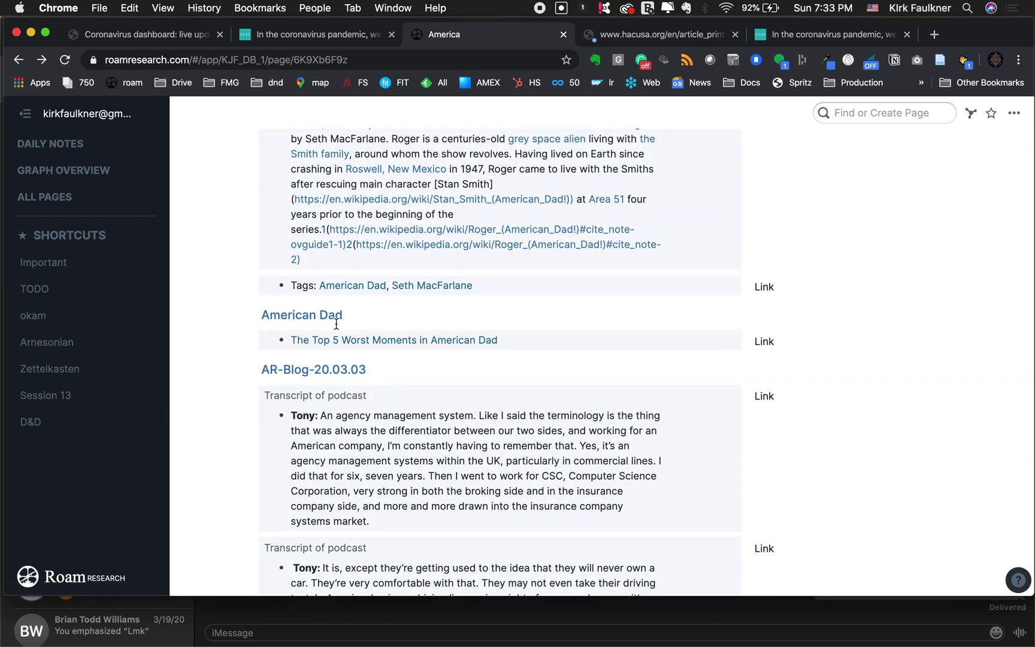
pyautogui.scroll(-3, 336, 328)
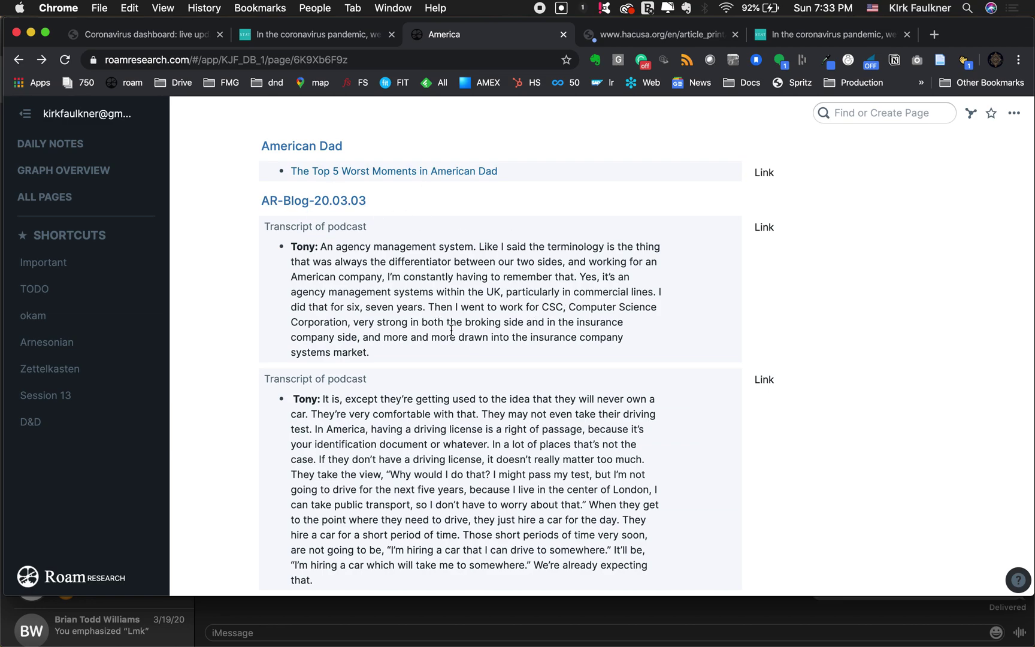
pyautogui.scroll(-5, 436, 251)
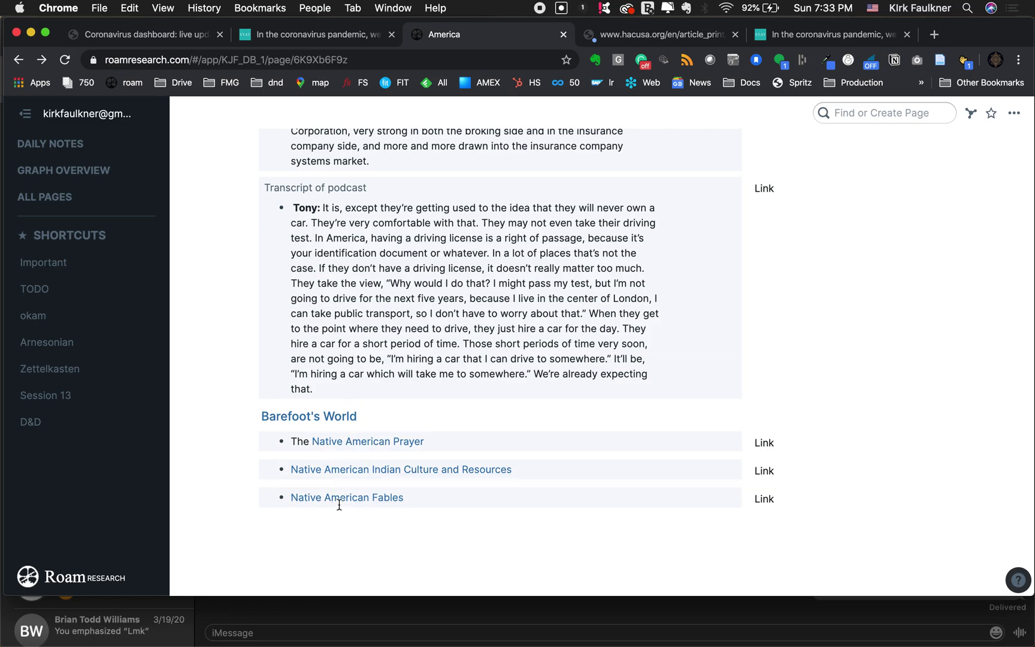
pyautogui.scroll(3, 344, 485)
pyautogui.scroll(15, 346, 478)
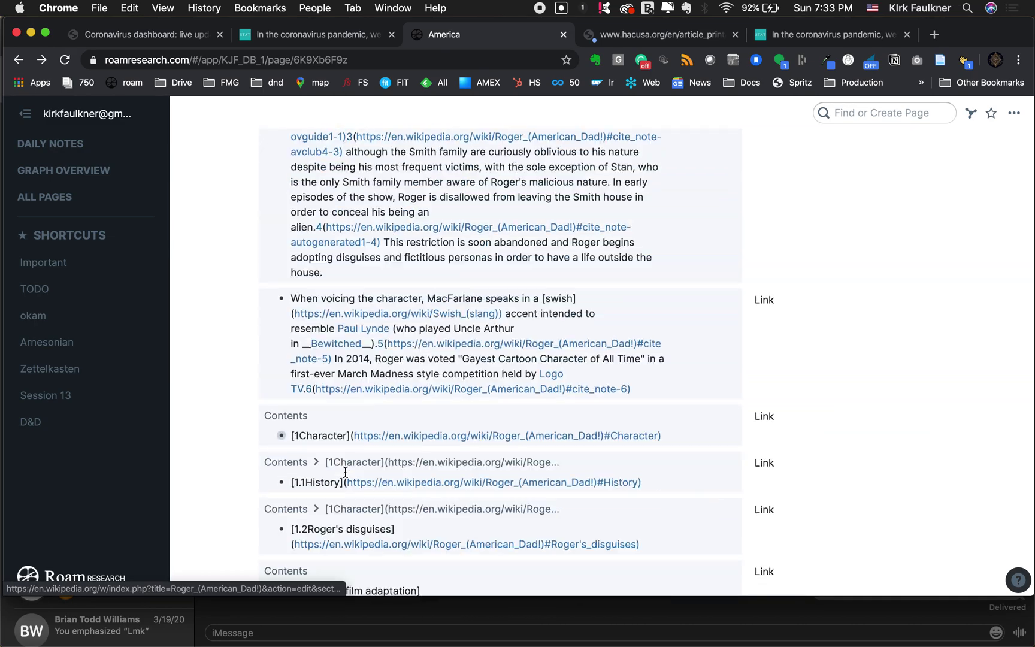
# Open the graph overview, visit the D&D page from its large node, return to the graph, and open the Spell node
pyautogui.click(60, 174)
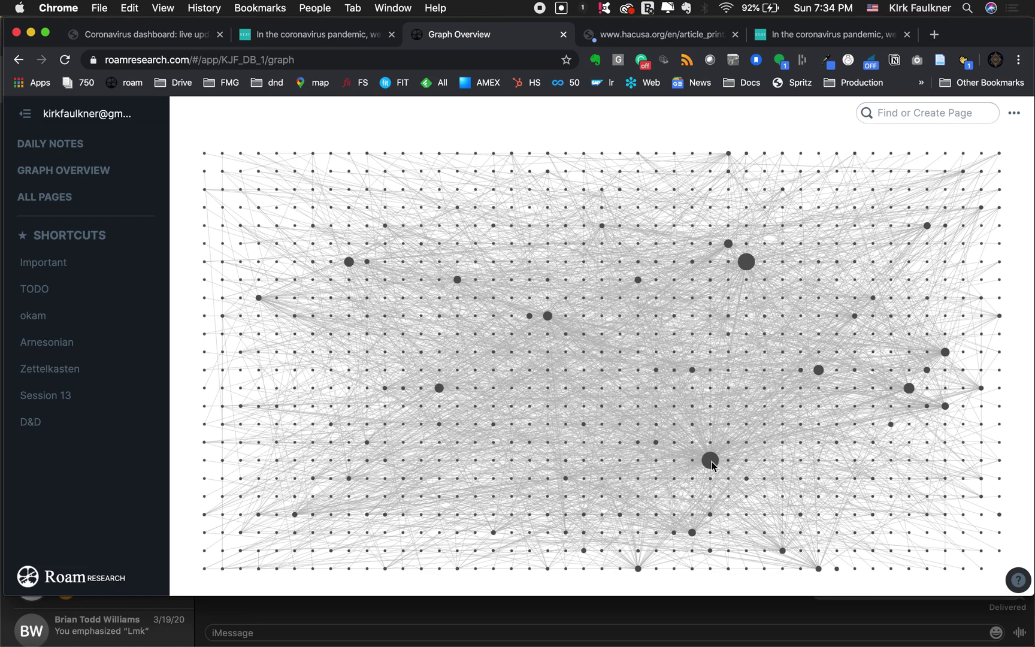
pyautogui.click(710, 460)
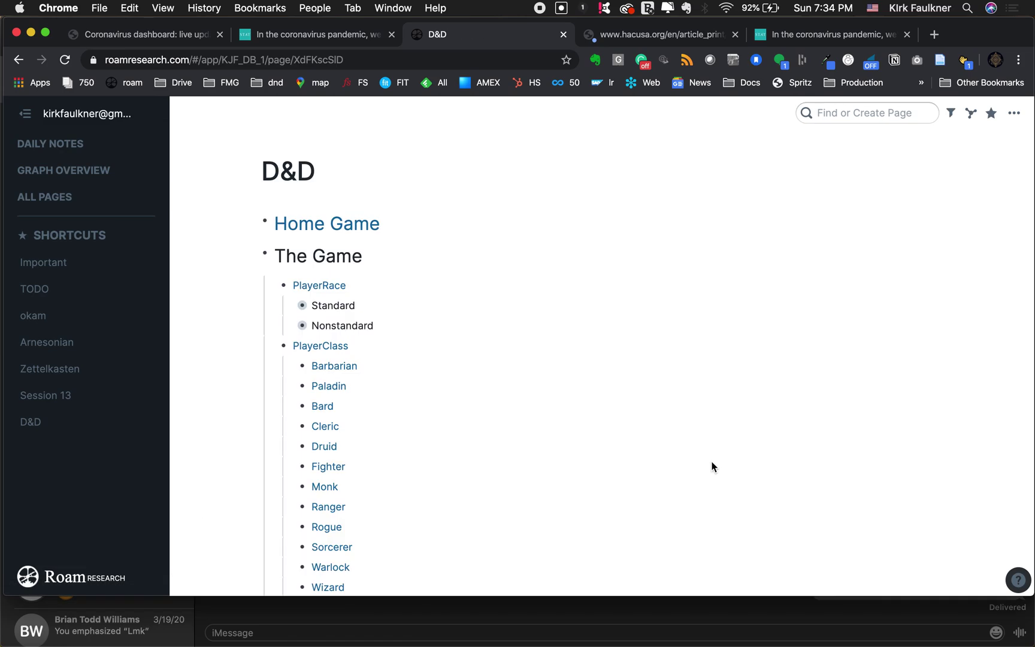
pyautogui.click(18, 64)
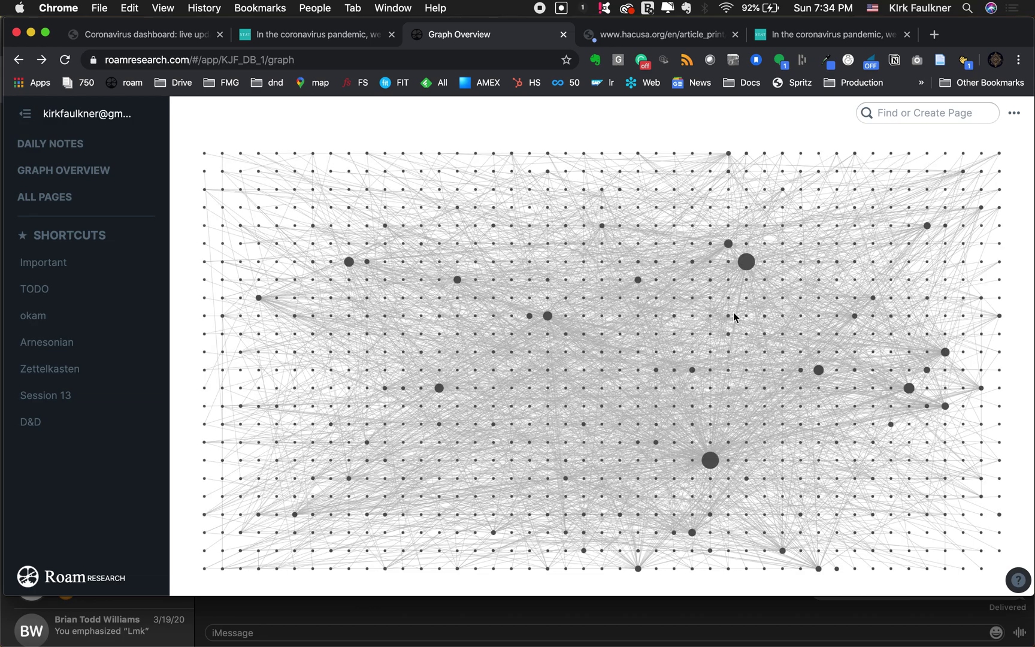
pyautogui.click(746, 262)
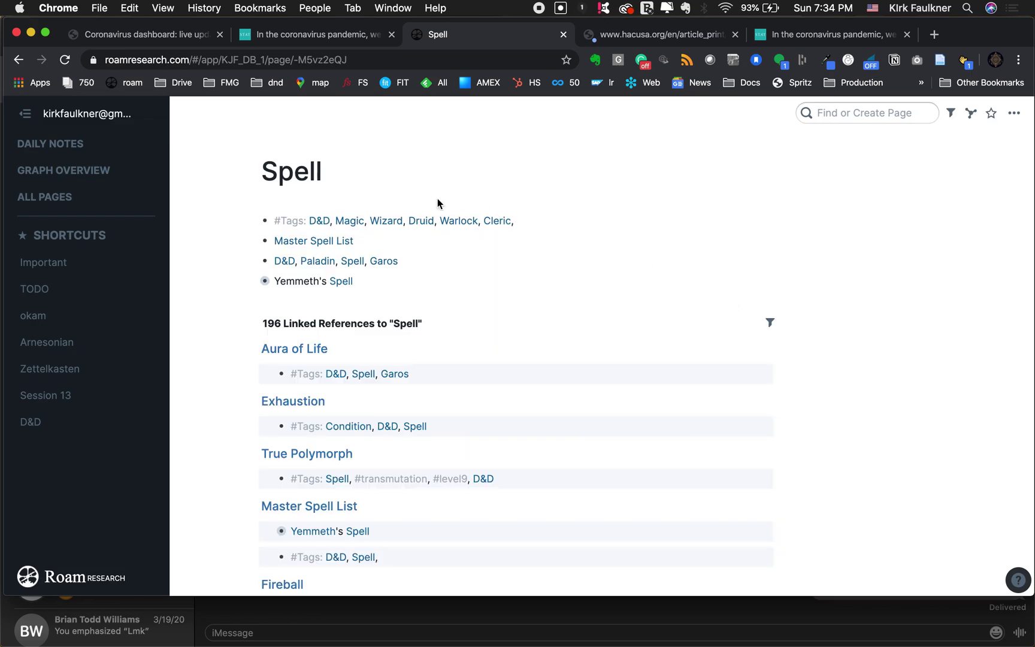
# Open the Wizard and Garos pages in the sidebar beside Spell, and look through Spell's linked references
pyautogui.click(499, 265)
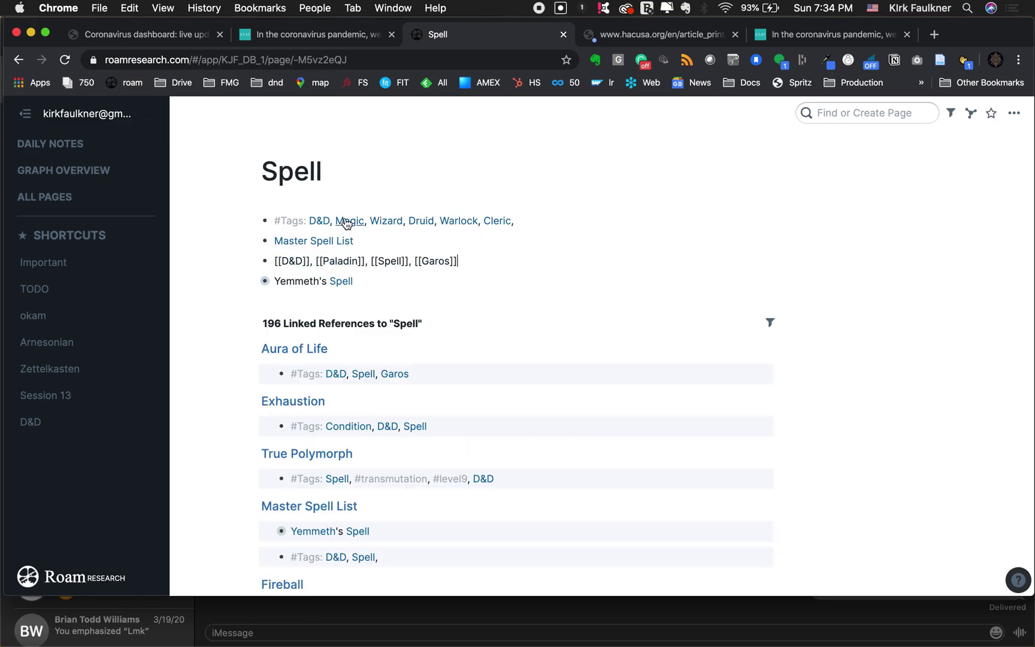
pyautogui.keyDown('shift'); pyautogui.click(387, 221); pyautogui.keyUp('shift')
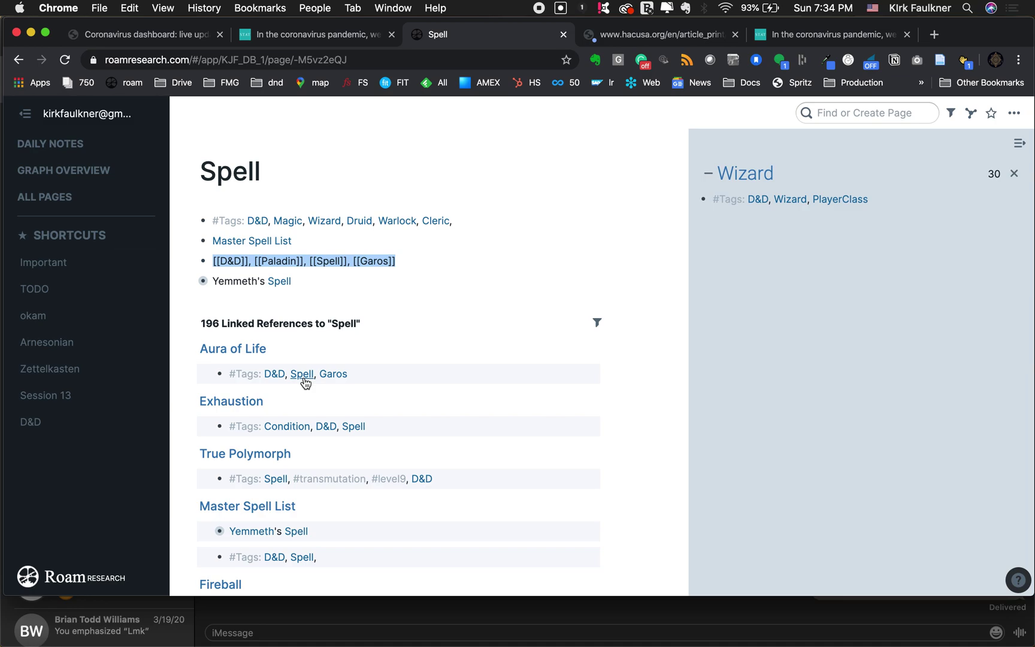
pyautogui.keyDown('shift'); pyautogui.click(331, 375); pyautogui.keyUp('shift')
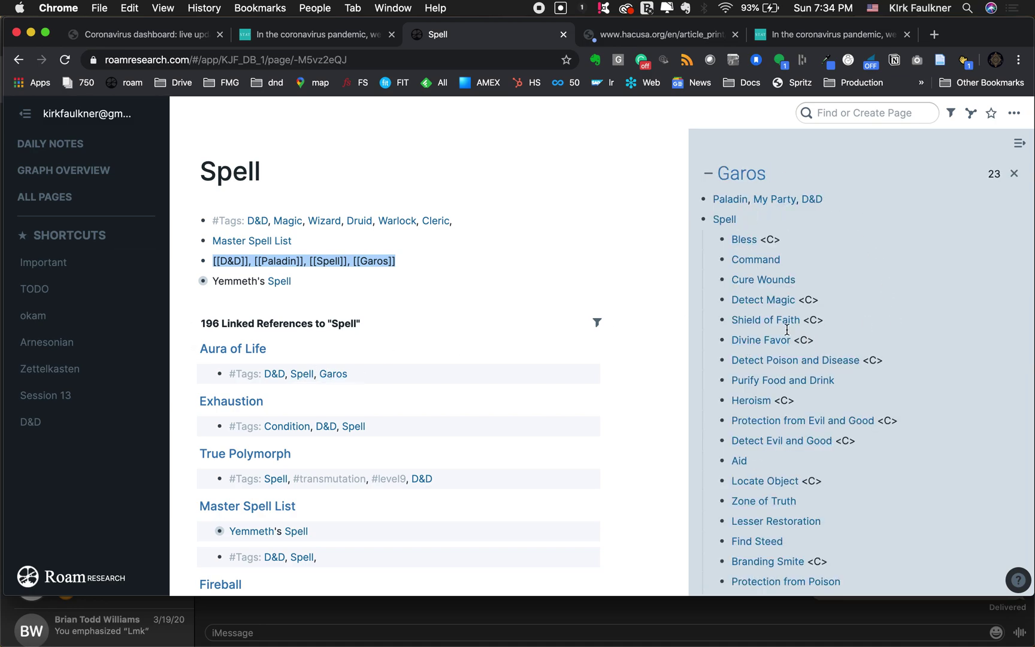
pyautogui.scroll(-15, 527, 257)
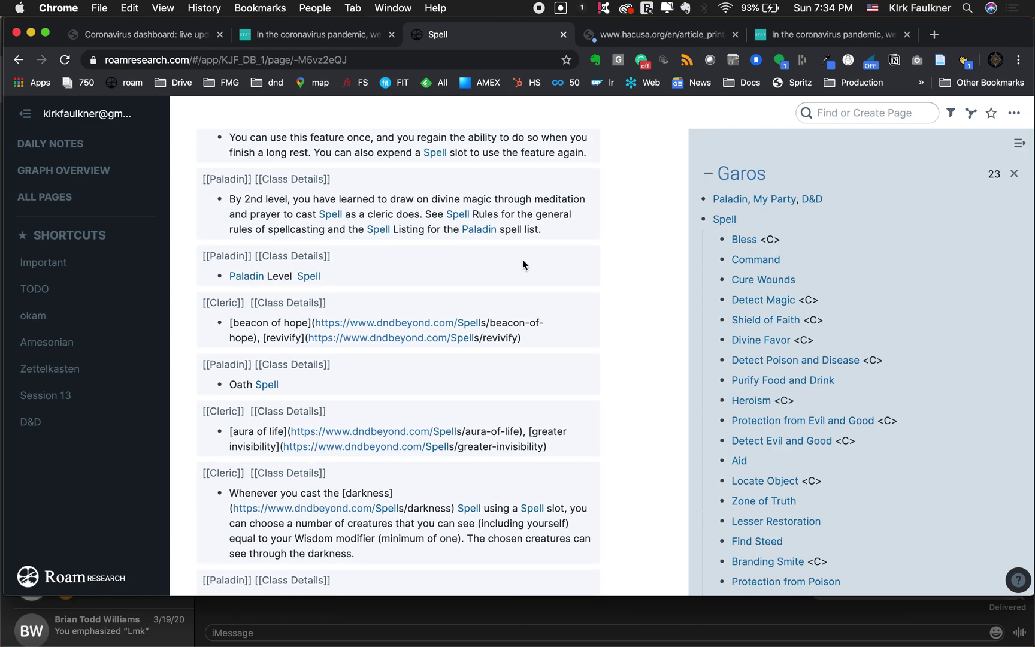
pyautogui.scroll(15, 523, 260)
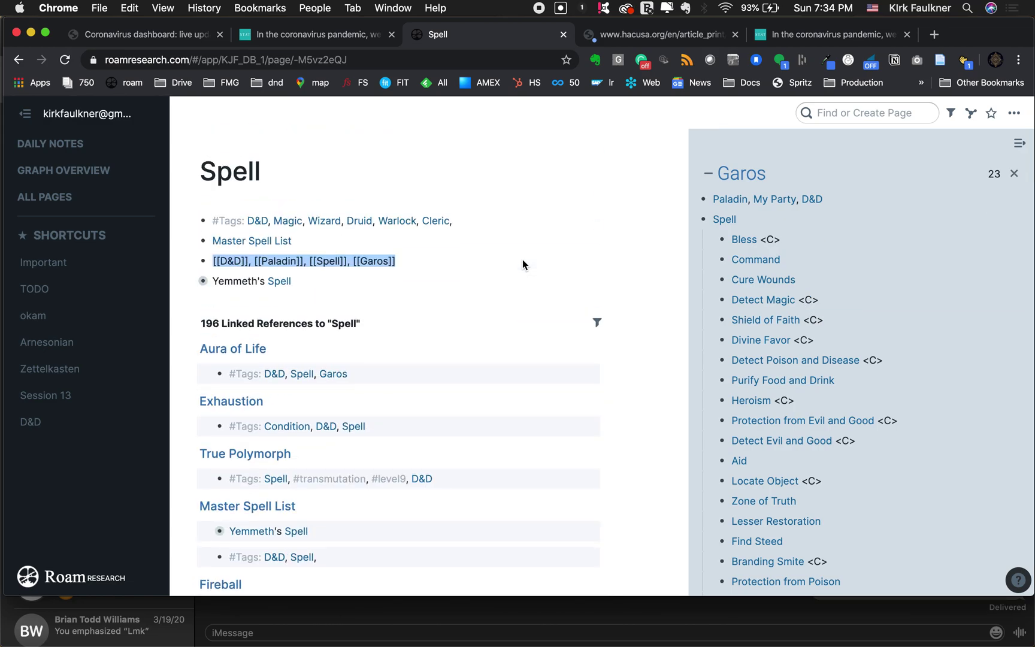
# View the list of all pages, then search for "joe bi" and open the existing Joe Biden page
pyautogui.click(59, 201)
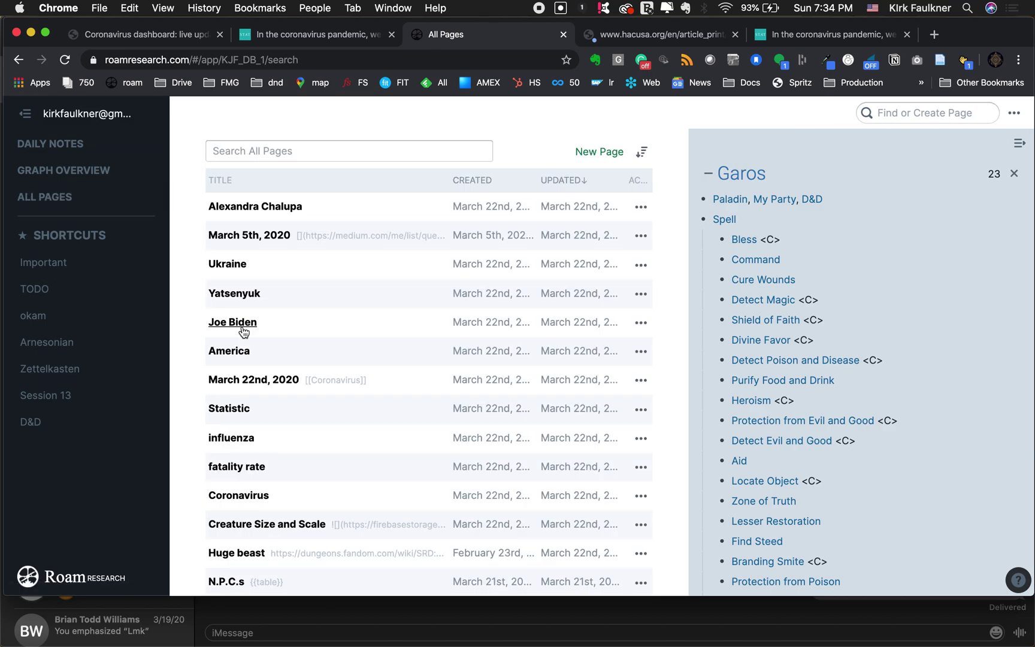
pyautogui.click(904, 112)
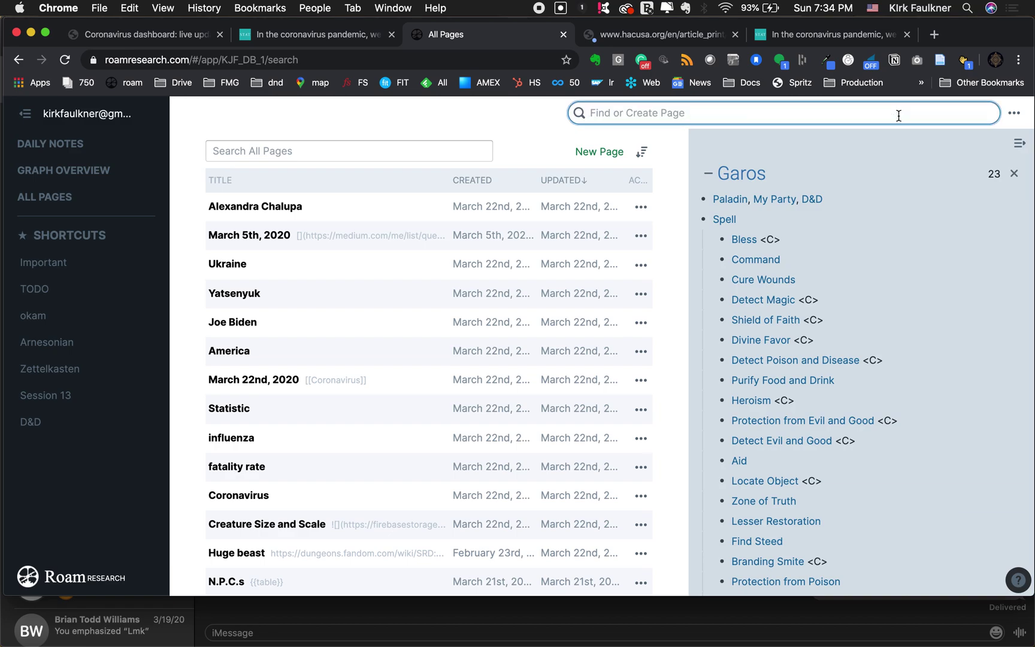
pyautogui.write('joe bi')
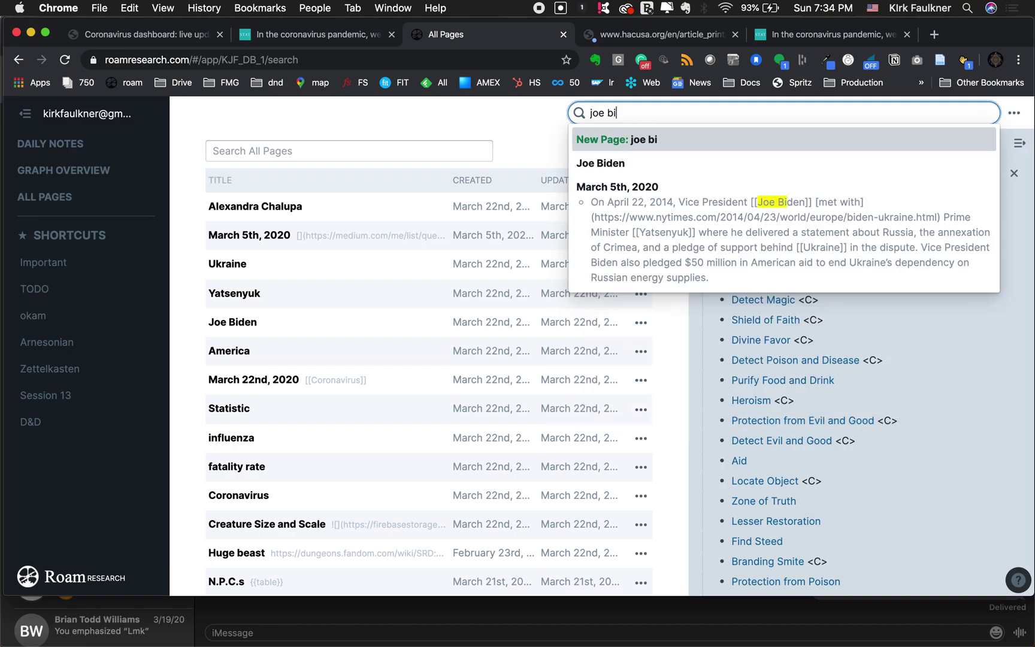
pyautogui.press('Down')
pyautogui.press('Return')
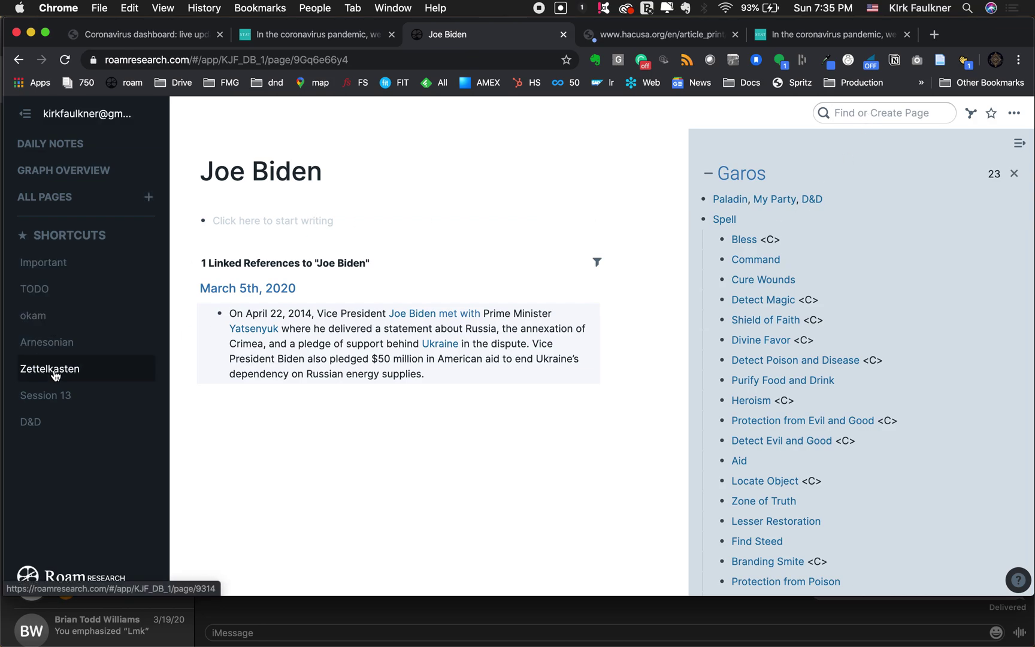
# Add a "Do taxes" block to the Joe Biden page above the linked references and turn it into a TODO checkbox item
pyautogui.click(213, 221)
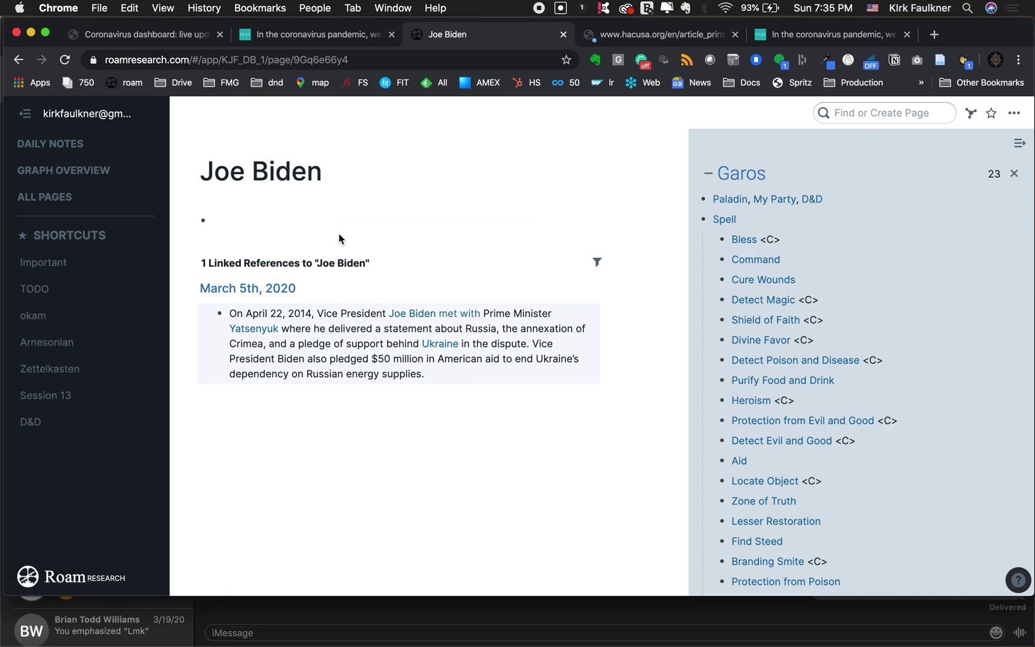
pyautogui.write('Do taxes')
pyautogui.click(212, 221)
pyautogui.press('super+Return')
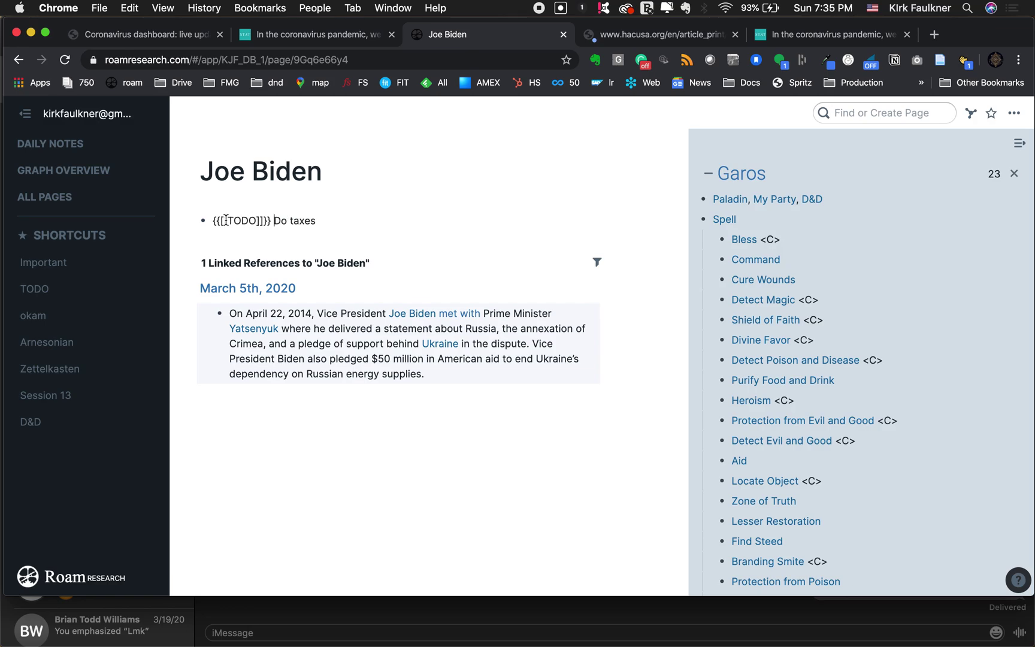
pyautogui.click(389, 326)
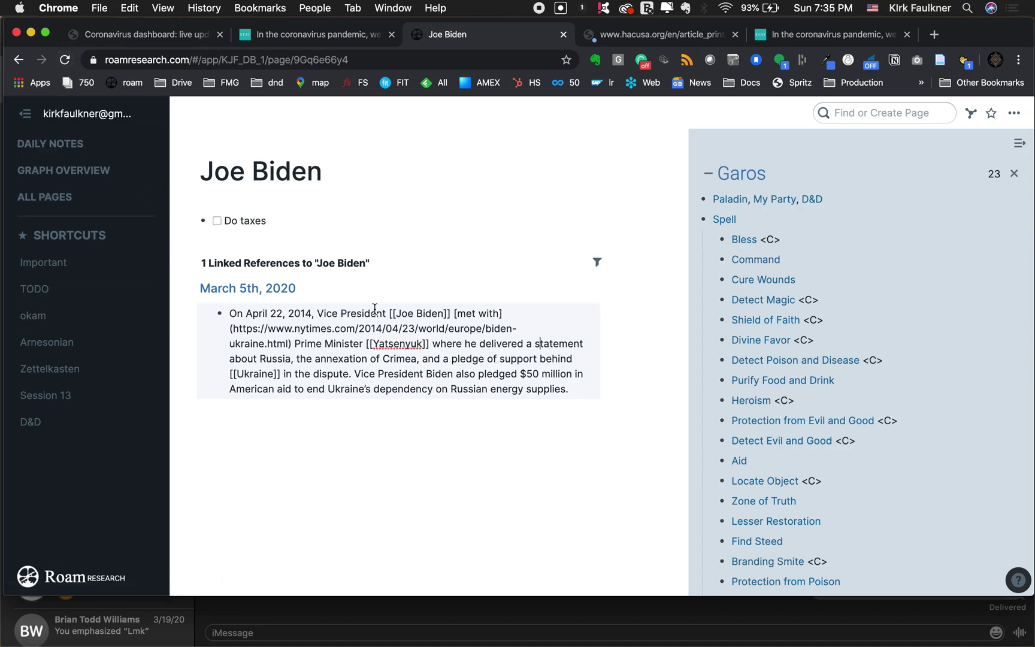
pyautogui.click(312, 223)
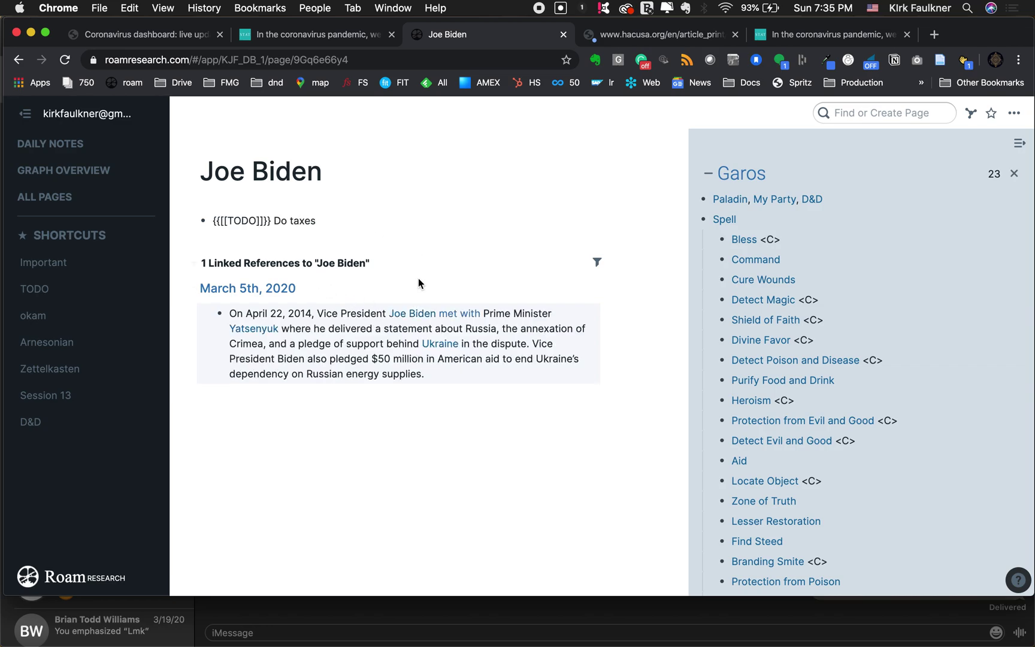